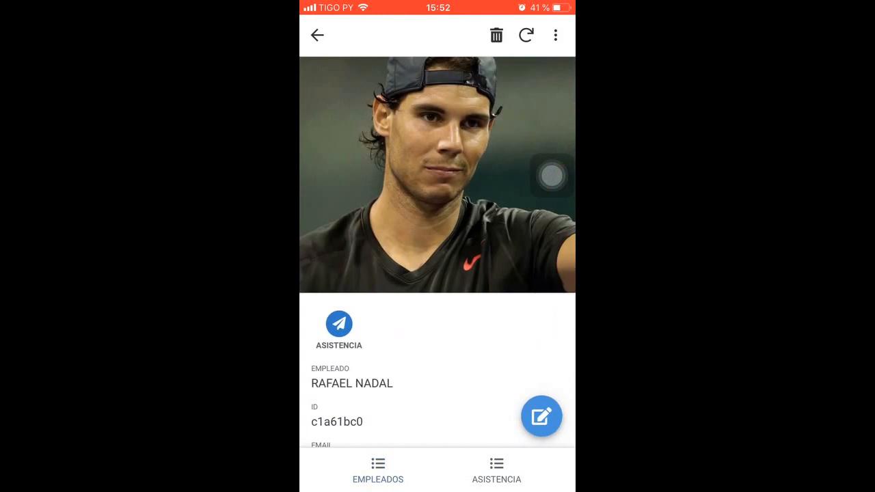
- Register an attendance entry for the employee from the employee's detail view
scroll(437, 253, down, 3)
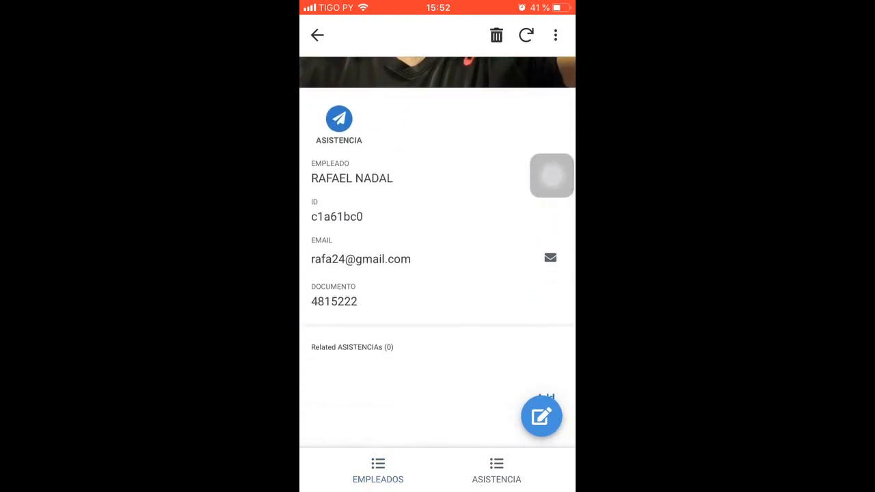
scroll(438, 253, up, 1)
click(340, 208)
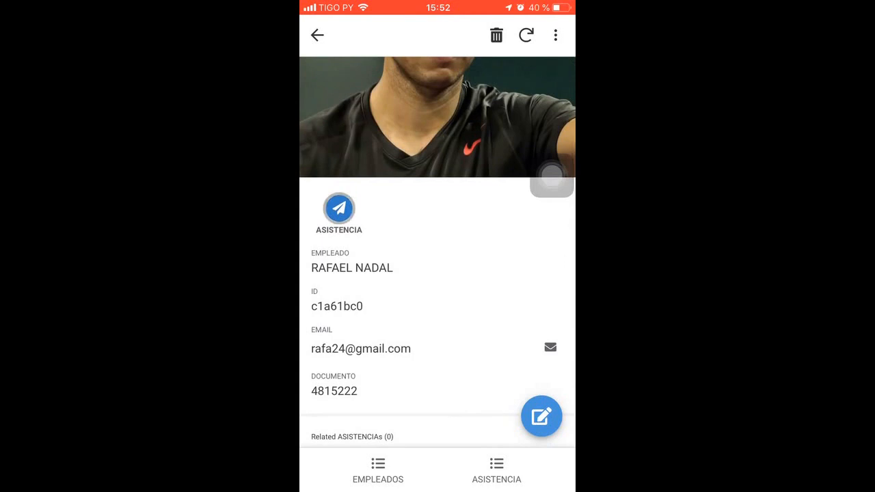
- Inspect the employee's related attendance record and its recorded location on the full map, then return to the employee's details
scroll(438, 253, down, 2)
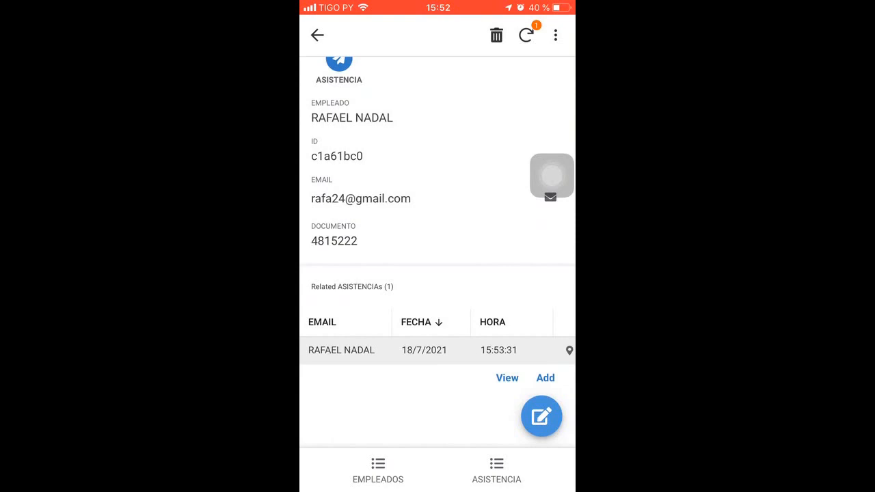
click(356, 350)
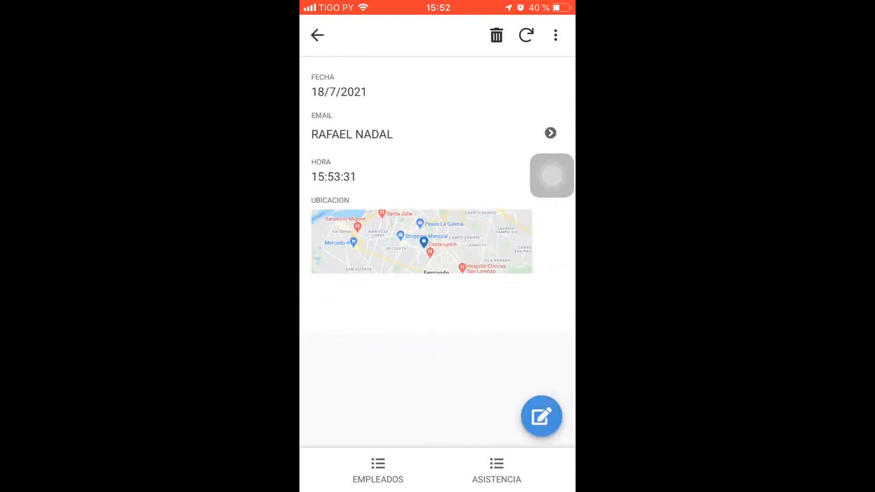
click(422, 242)
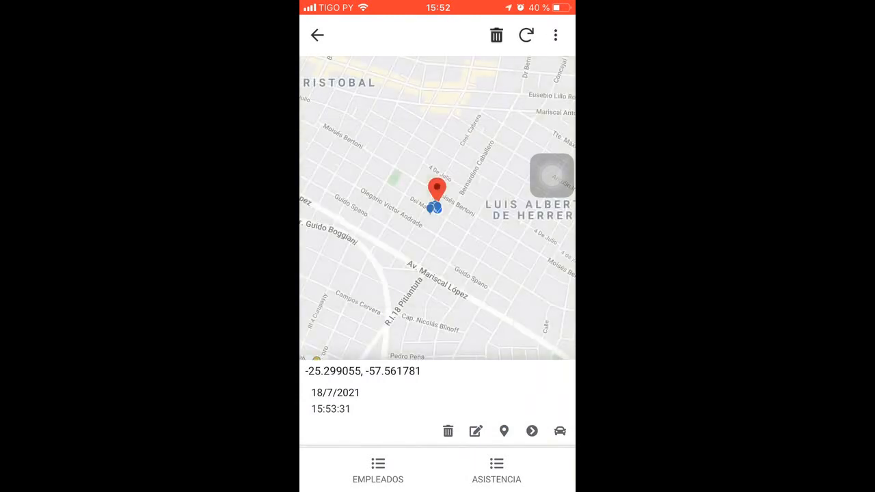
click(317, 35)
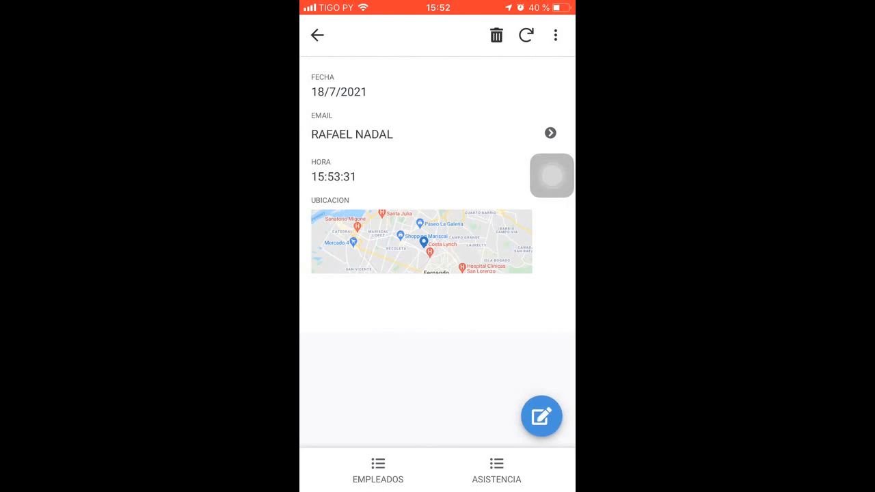
click(317, 35)
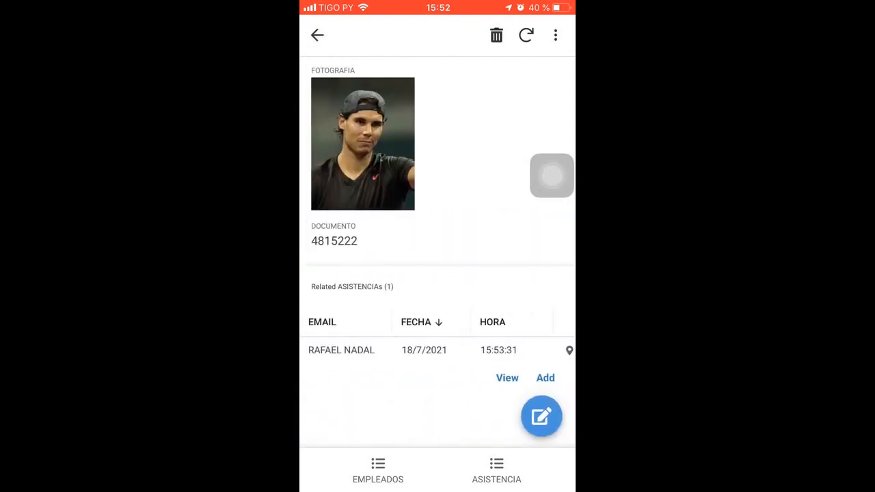
- Register a second attendance entry for the employee and check the new record's date, time and location
scroll(437, 246, up, 4)
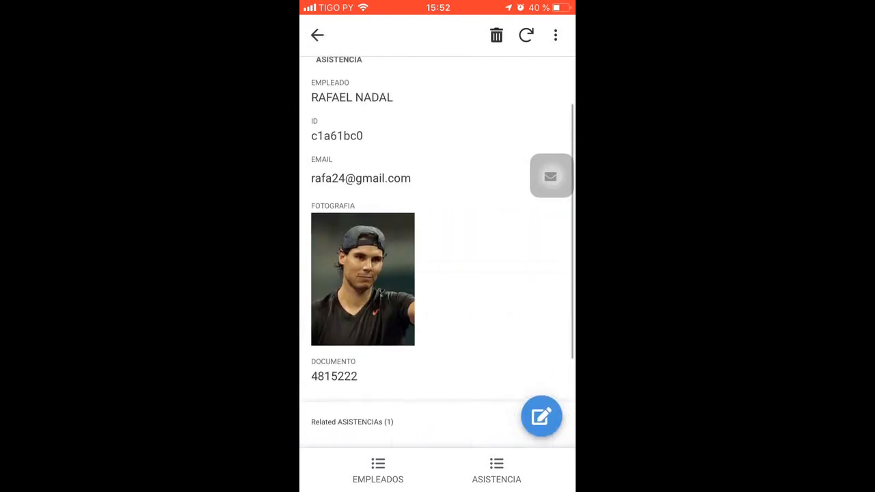
scroll(438, 246, up, 2)
click(339, 107)
scroll(437, 246, down, 5)
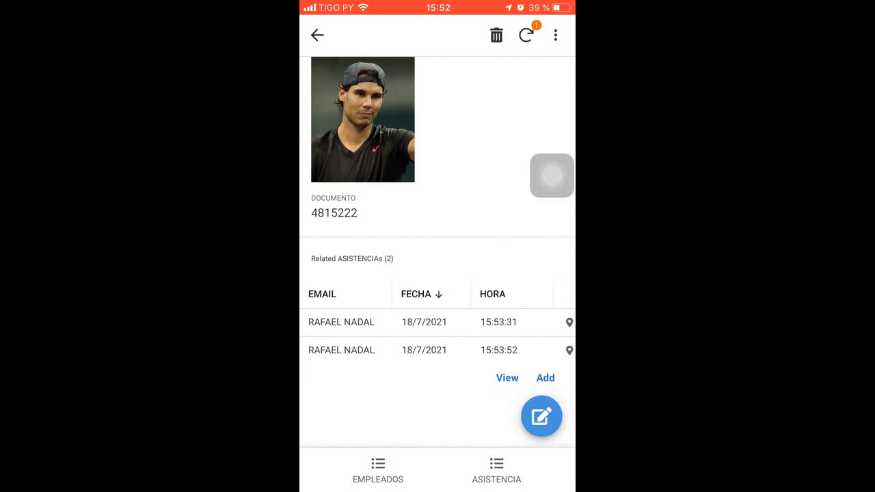
click(437, 350)
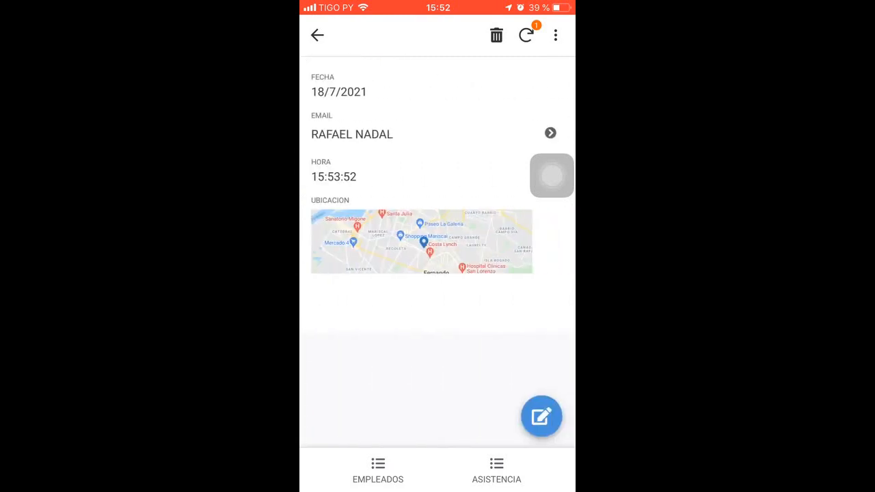
click(317, 35)
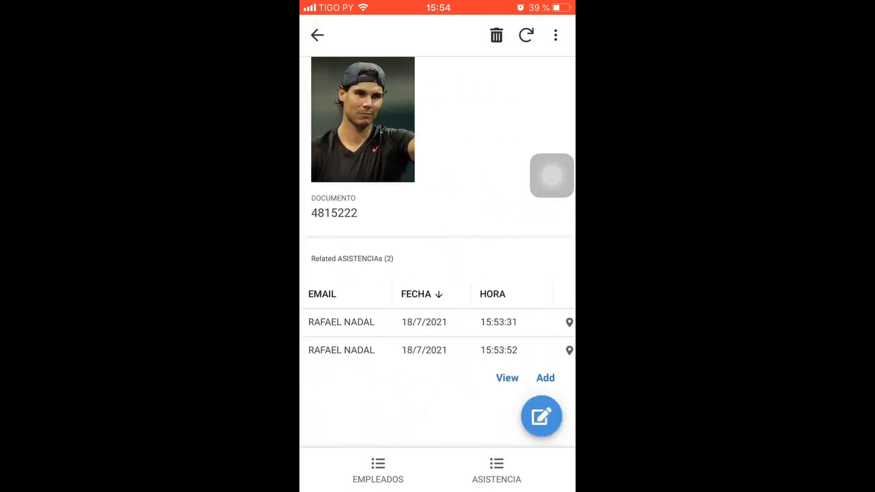
- View the employee's earlier attendance entry from the ASISTENCIA day calendar and return to EMPLEADOS
click(497, 470)
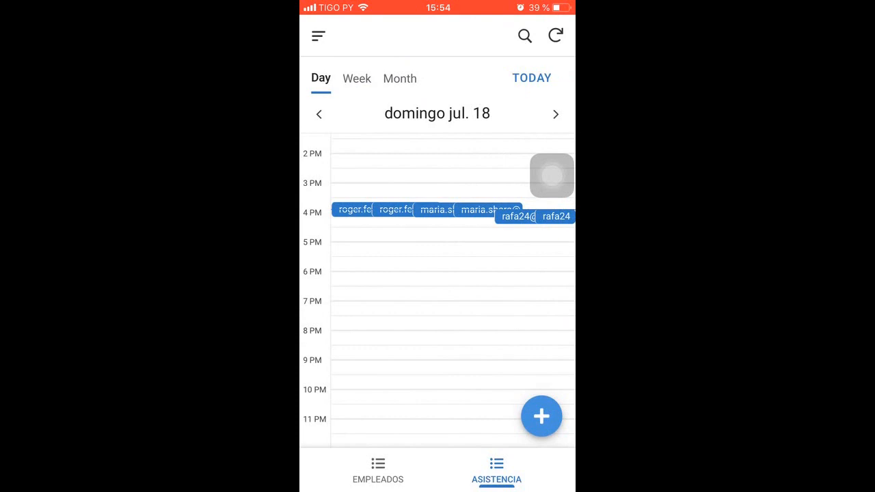
click(523, 216)
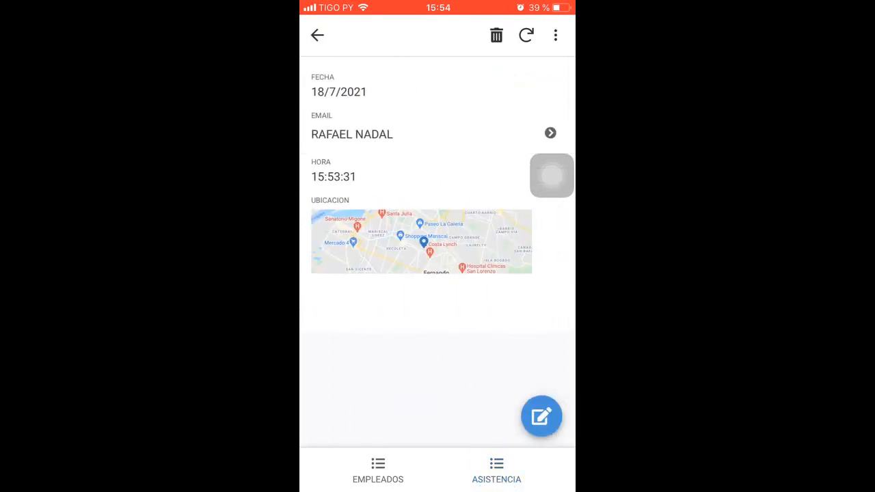
click(378, 470)
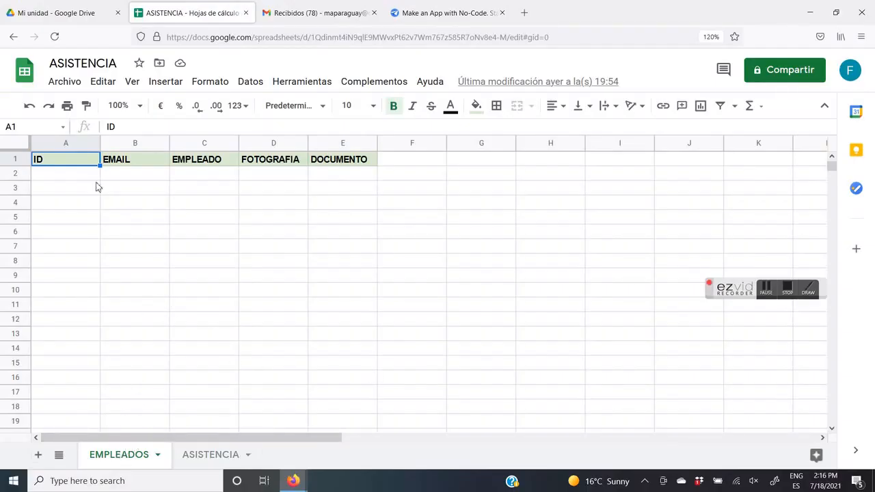
- In the ASISTENCIA Google spreadsheet, examine the EMAIL, EMPLEADO, FOTOGRAFIA and DOCUMENTO headers of the EMPLEADOS sheet
click(122, 167)
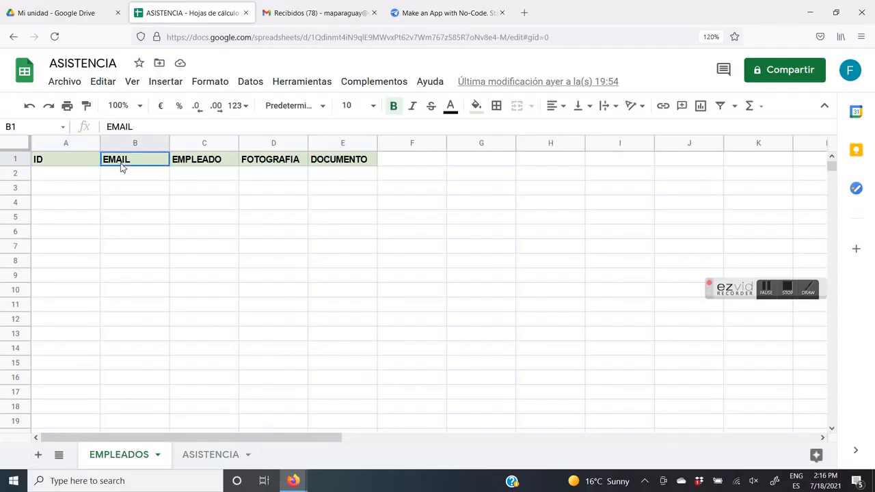
click(198, 166)
click(272, 167)
click(329, 166)
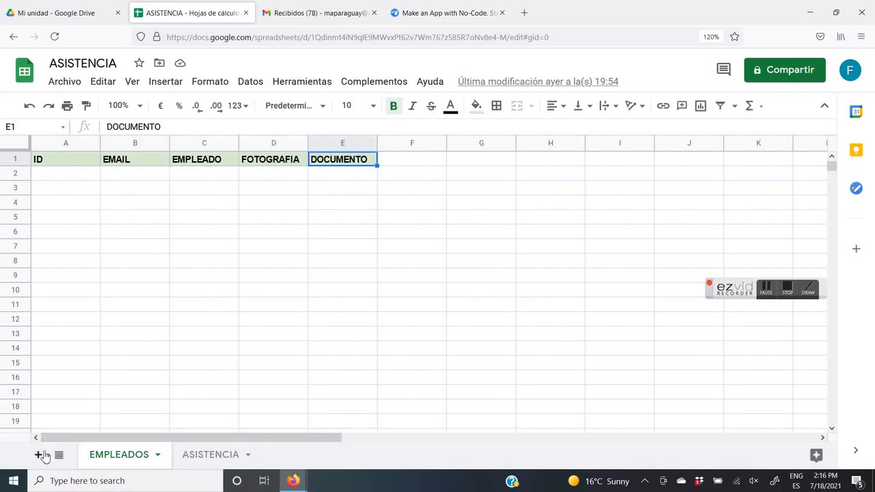
- Examine the EMAIL, FECHA, HORA and UBICACION column headers of the ASISTENCIA sheet
click(214, 456)
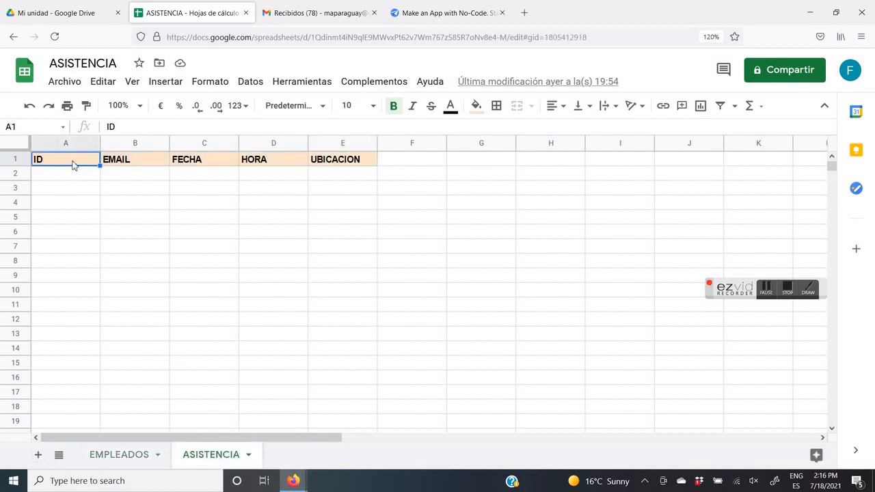
click(135, 163)
click(197, 165)
click(280, 165)
click(353, 165)
- Change the text colour of the EMAIL header in cell B1 of the ASISTENCIA sheet to red
click(135, 167)
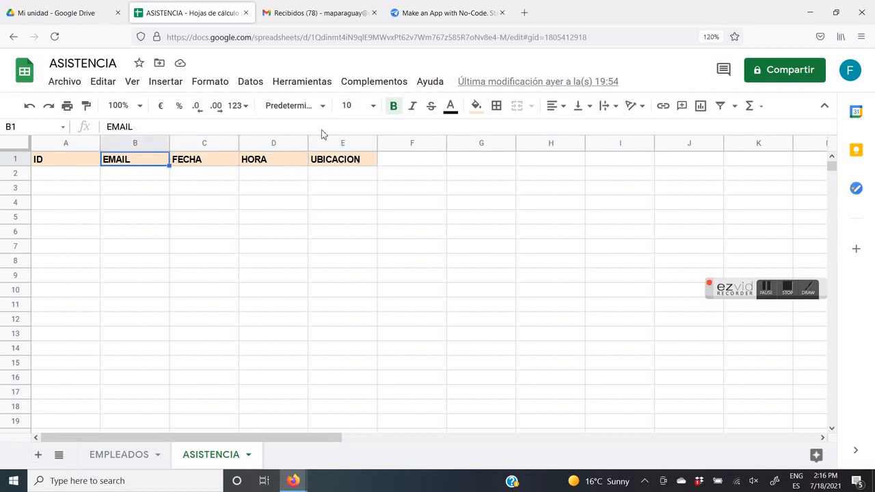
click(457, 109)
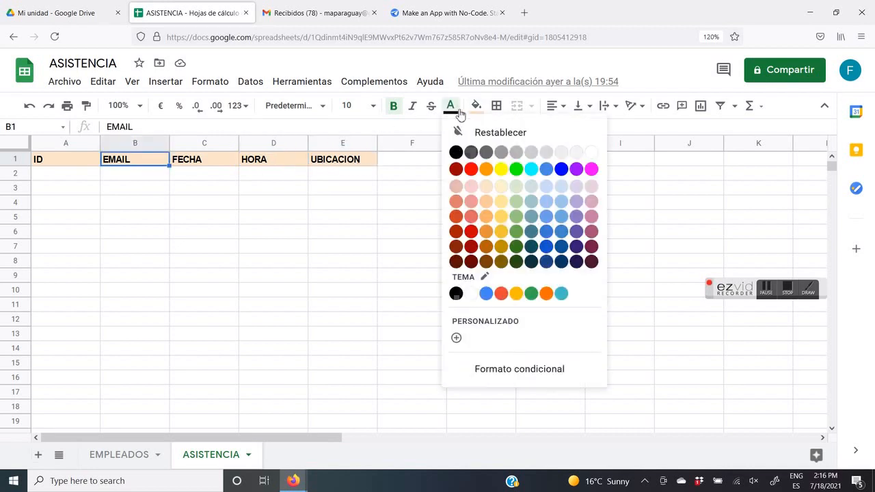
click(471, 168)
- Change the text colour of the EMAIL header in cell B1 of the EMPLEADOS sheet to red
click(127, 455)
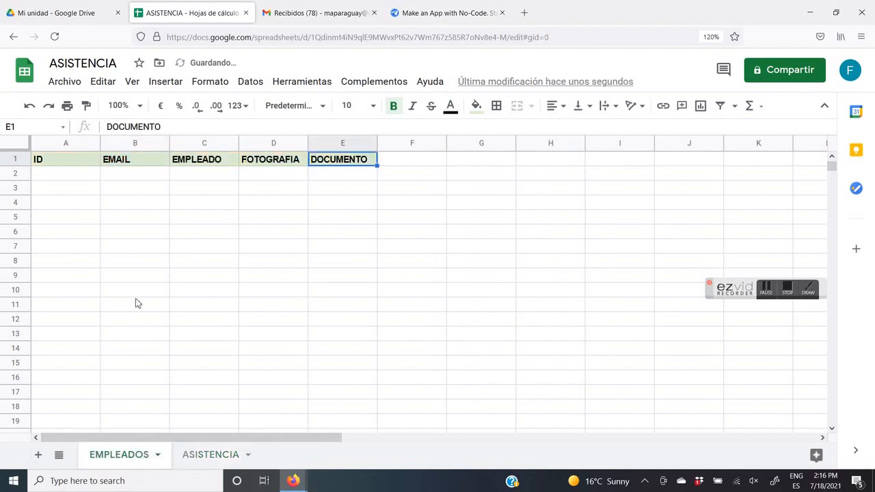
click(135, 167)
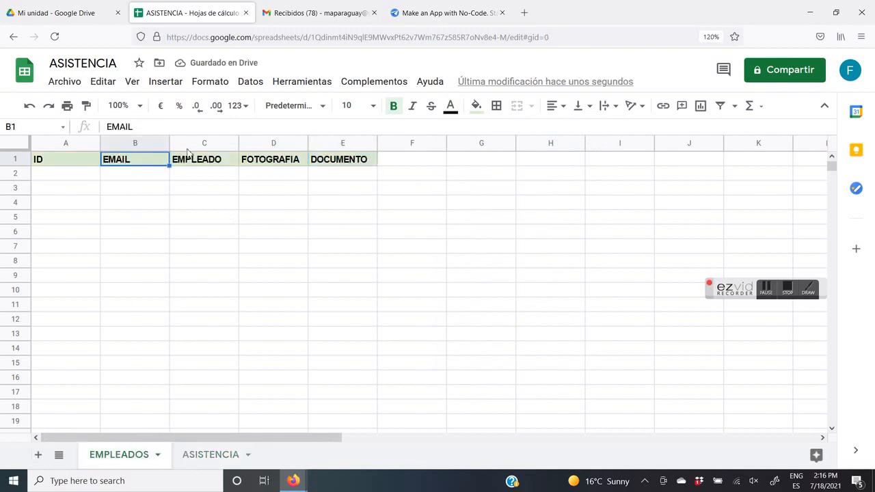
click(452, 108)
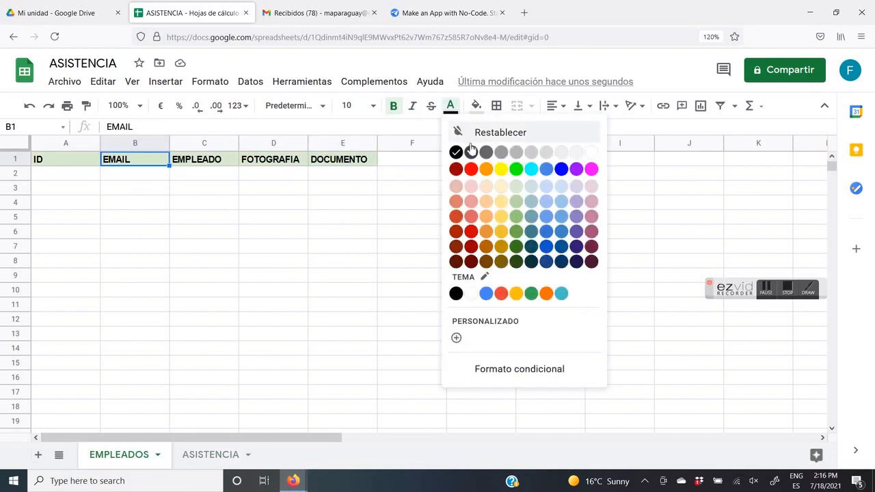
click(471, 171)
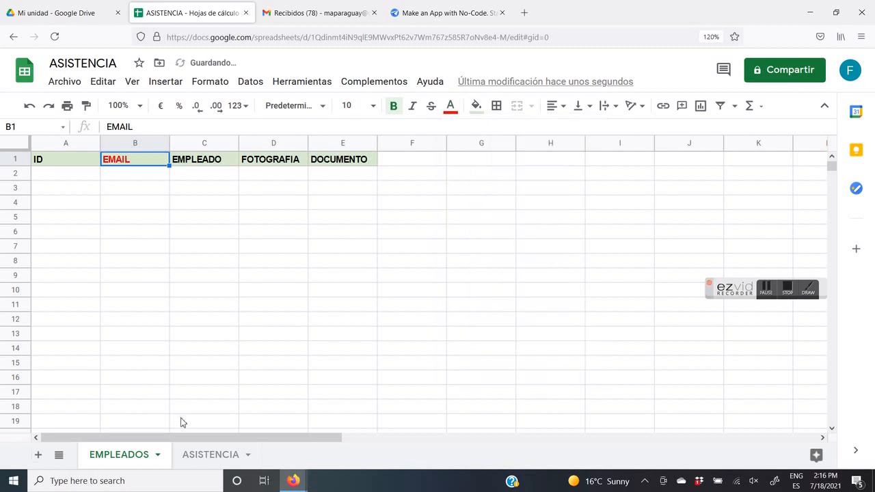
click(786, 291)
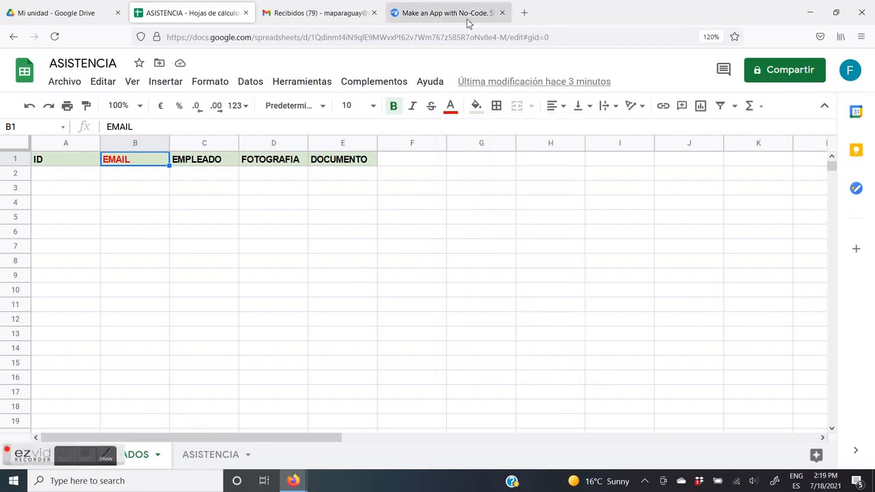
- Switch to AppSheet, log in with the first listed Google account and allow access to its Drive files and spreadsheets
click(450, 13)
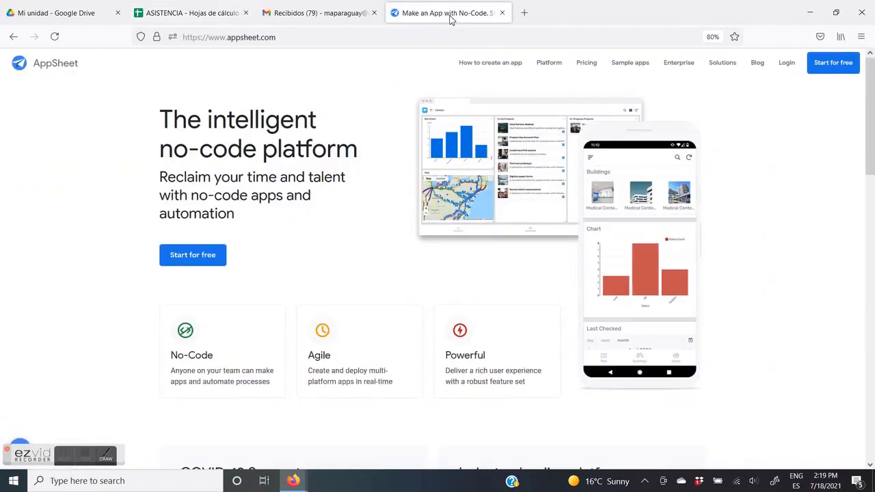
click(787, 66)
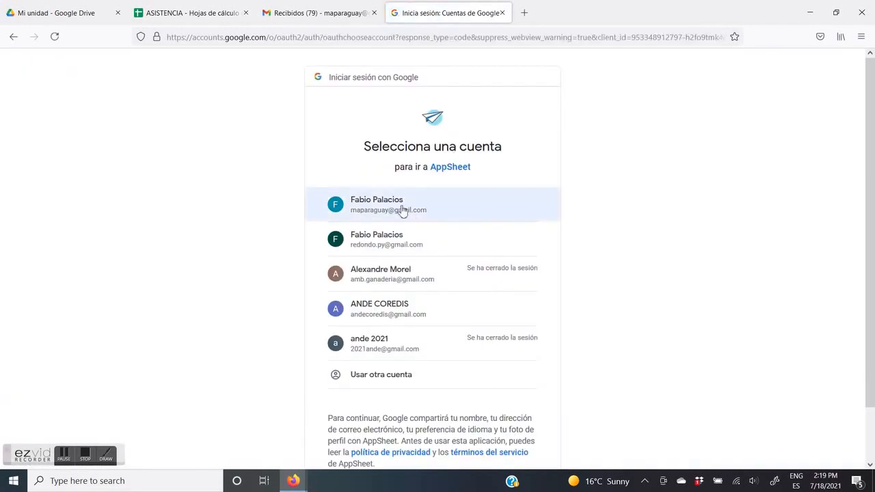
click(402, 210)
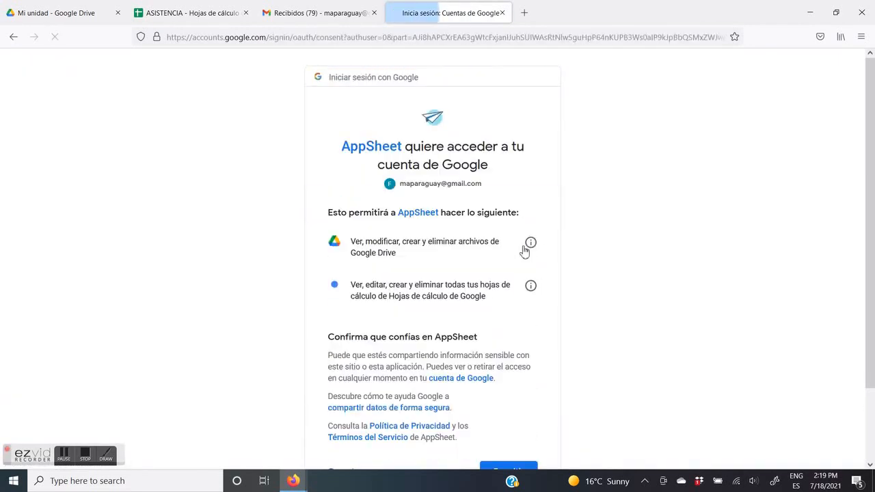
scroll(504, 465, down, 2)
click(535, 411)
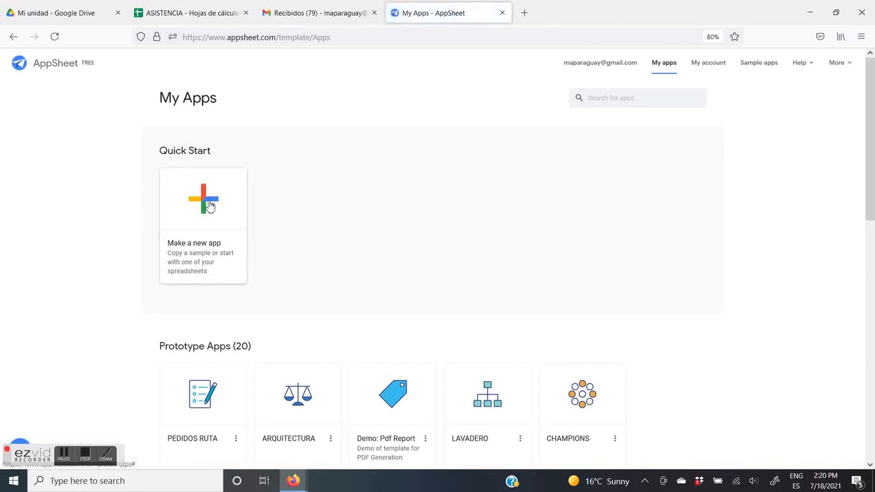
- Start a new app from own data, name it ASISTENCIA and set its category to Education & Training
click(210, 205)
click(372, 167)
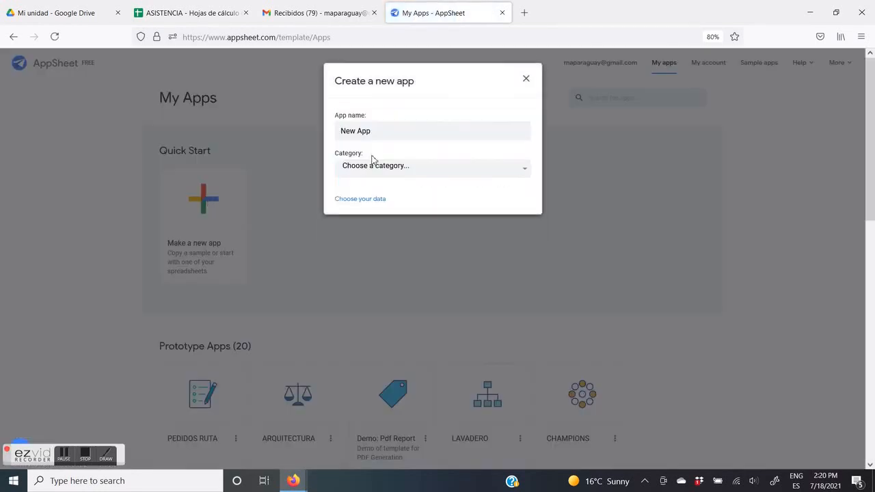
drag(390, 131, 240, 115)
text(co)
key(BackSpace)
key(BackSpace)
text(ASISTENCIA)
click(351, 170)
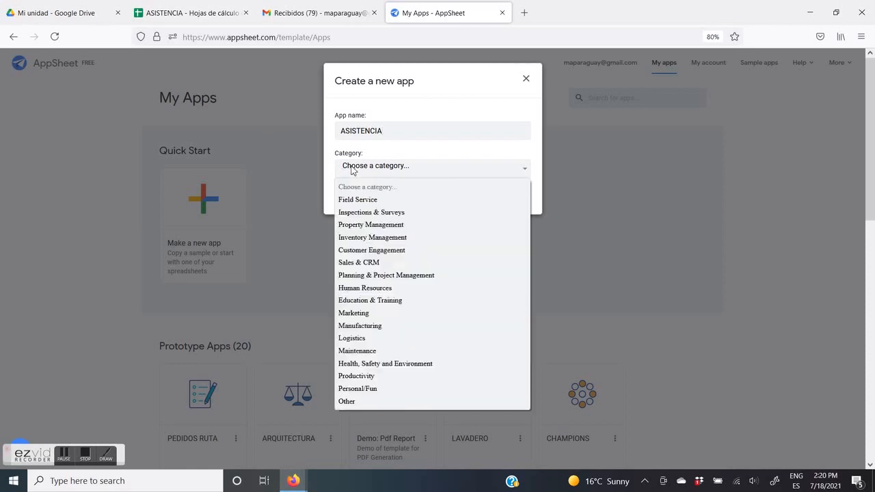
click(362, 300)
- Choose the ASISTENCIA spreadsheet from Google Drive as the app's data source and create the app
click(359, 200)
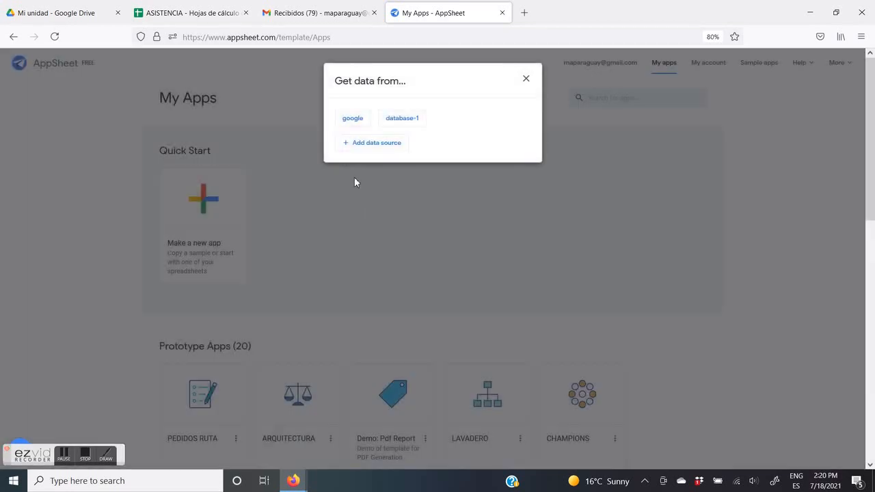
click(352, 121)
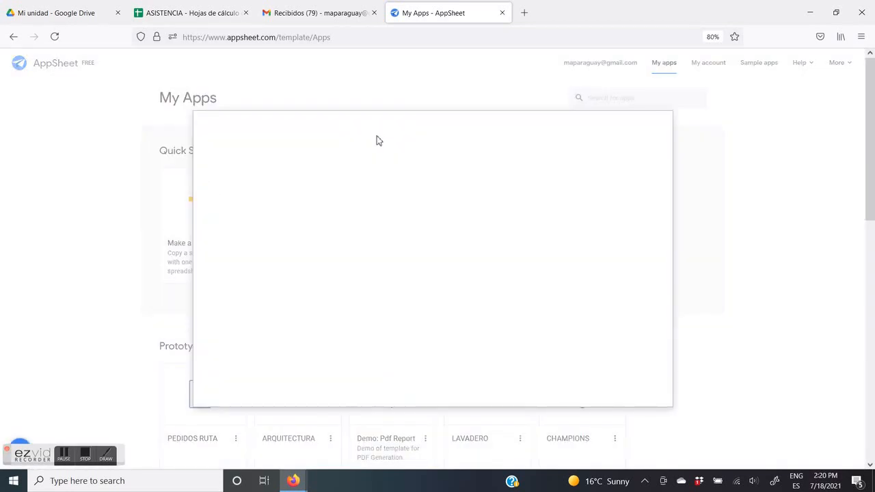
drag(669, 234, 666, 270)
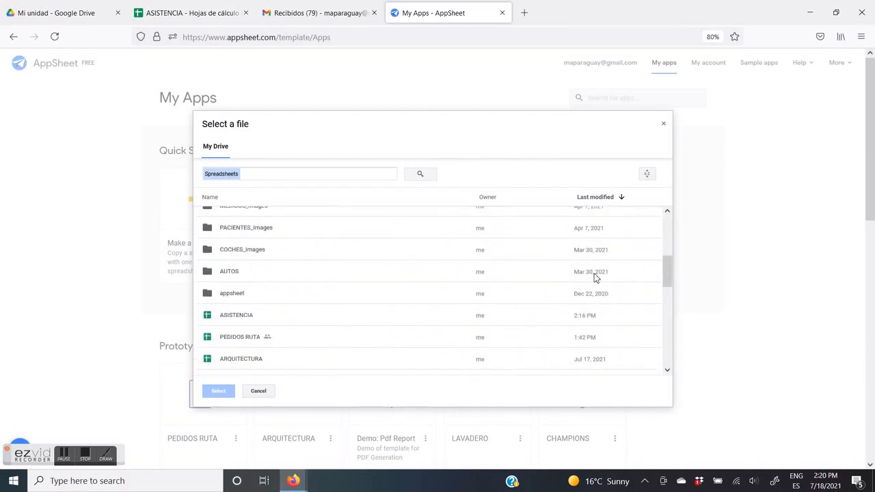
click(234, 323)
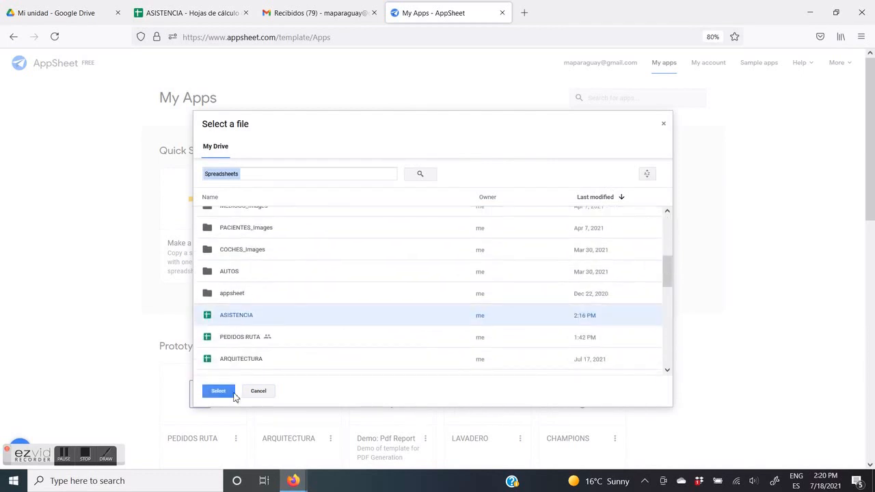
click(227, 390)
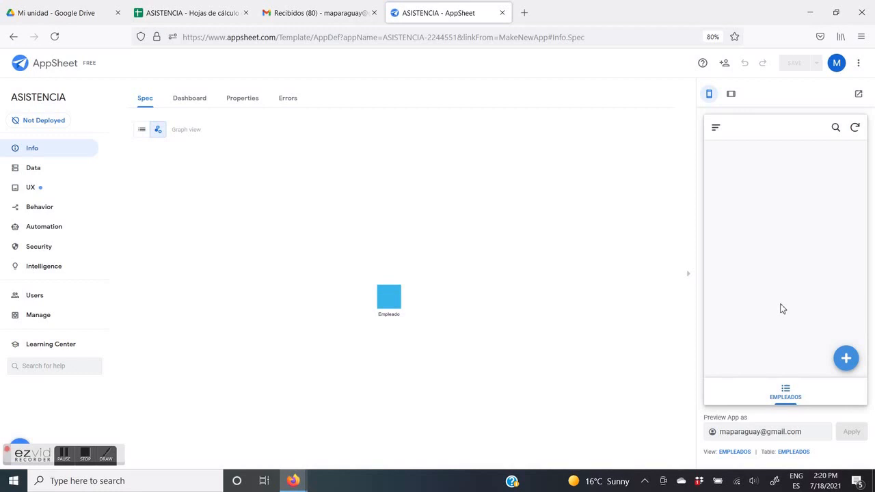
- Review the column headers of the EMPLEADOS sheet in the ASISTENCIA spreadsheet in Google Sheets
drag(393, 297, 326, 268)
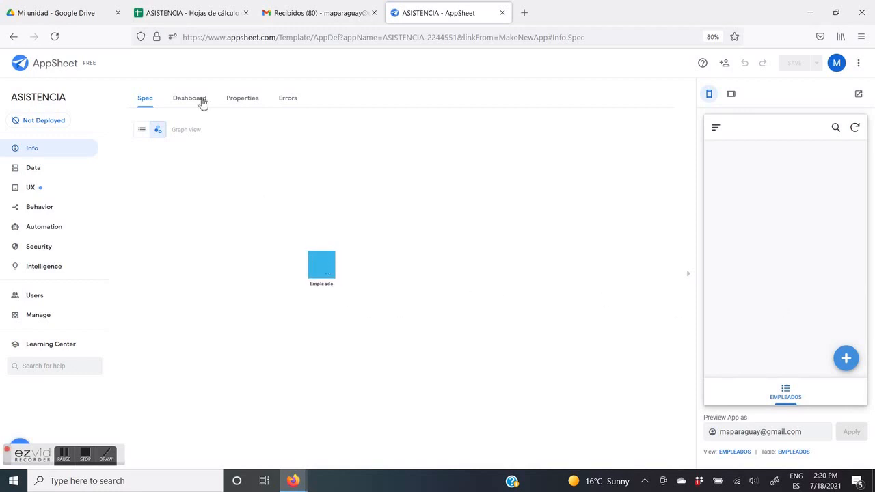
click(184, 15)
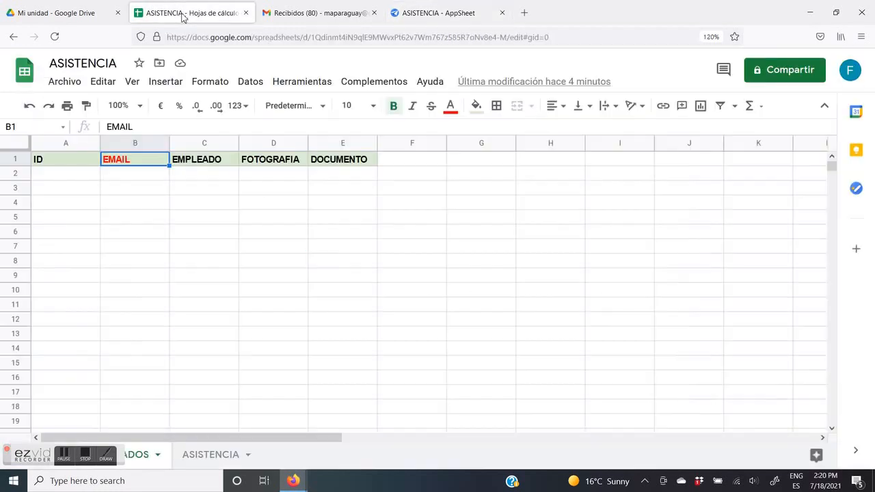
click(262, 161)
click(324, 163)
click(191, 163)
click(134, 163)
- Return to AppSheet and inspect the initial value formula of the ID column in the EMPLEADOS table
click(424, 14)
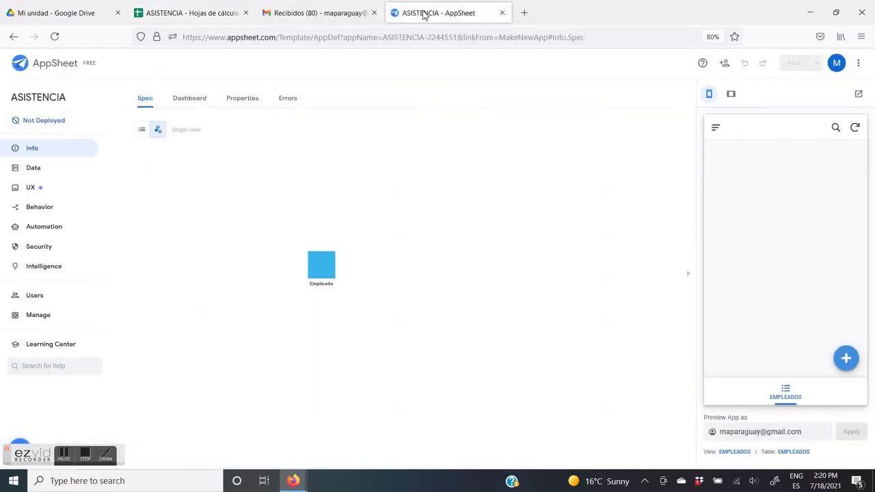
click(40, 172)
click(206, 255)
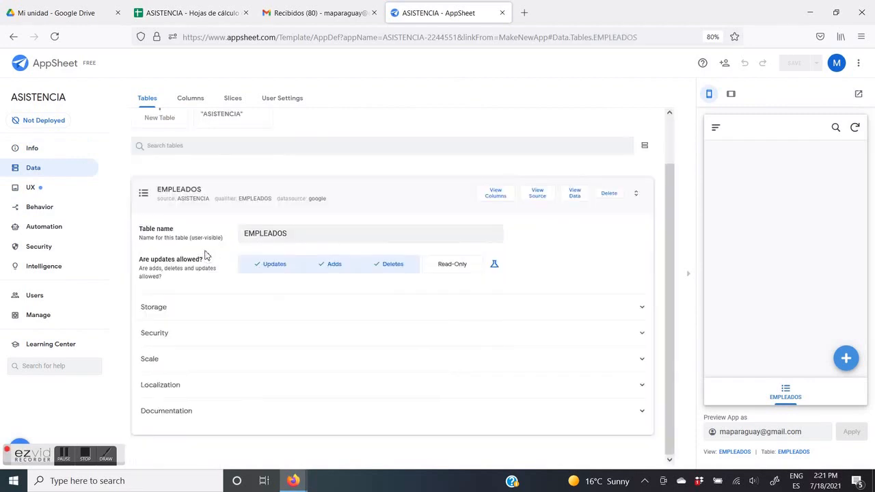
click(499, 197)
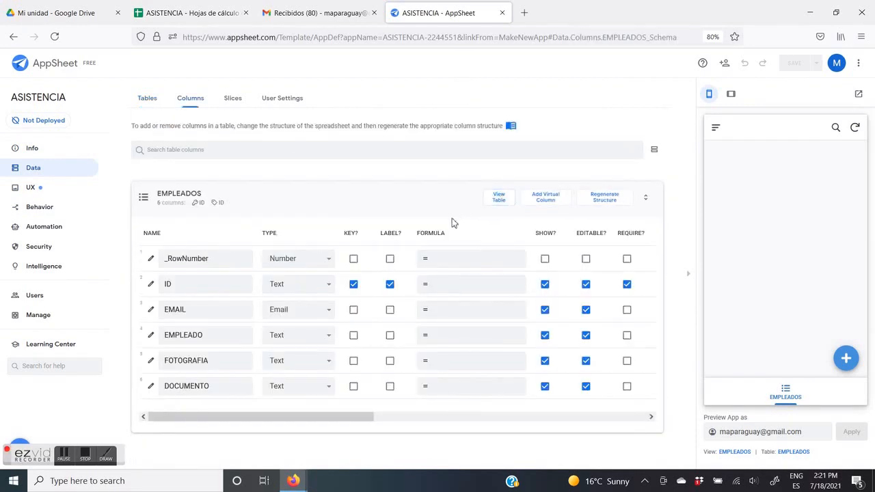
click(151, 284)
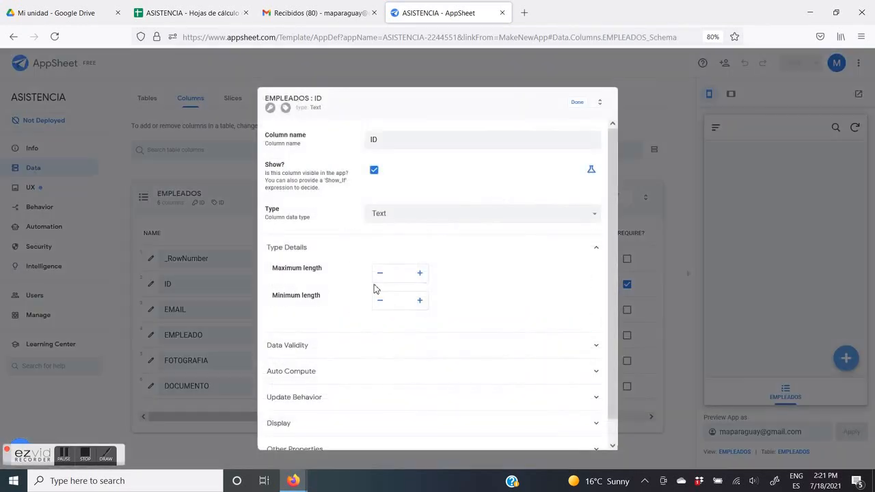
scroll(447, 322, down, 1)
click(300, 350)
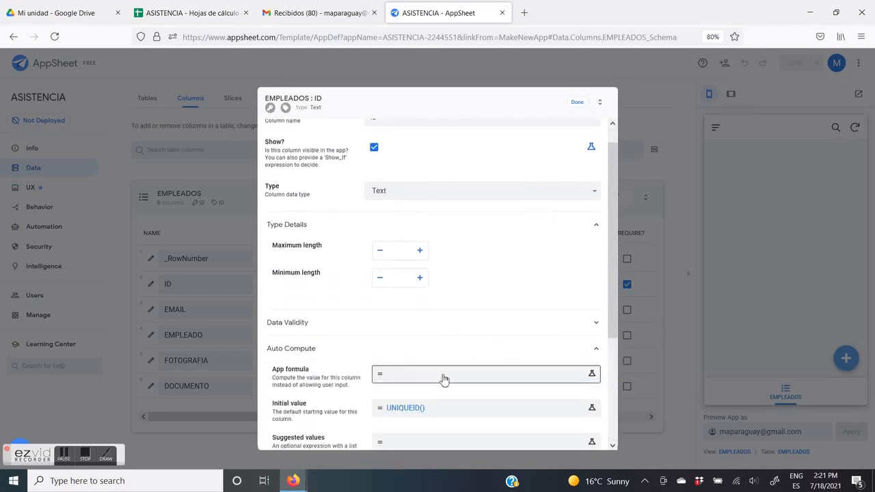
scroll(437, 373, down, 1)
click(408, 364)
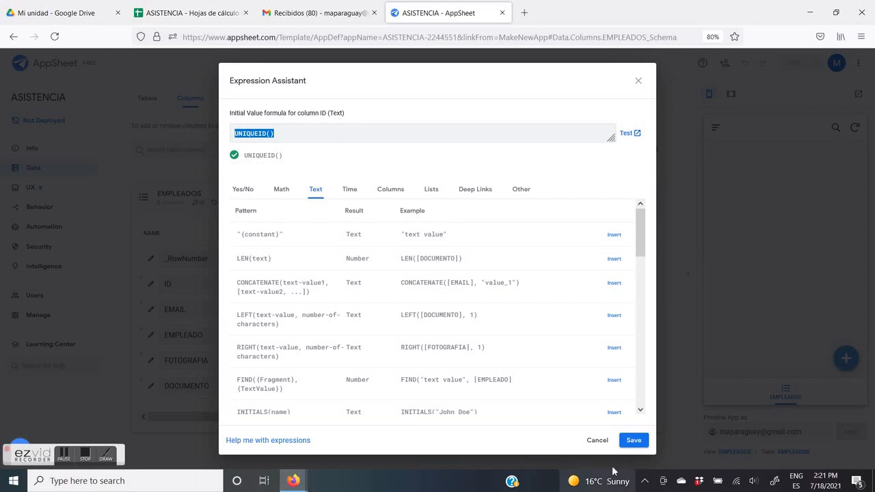
click(594, 441)
click(578, 103)
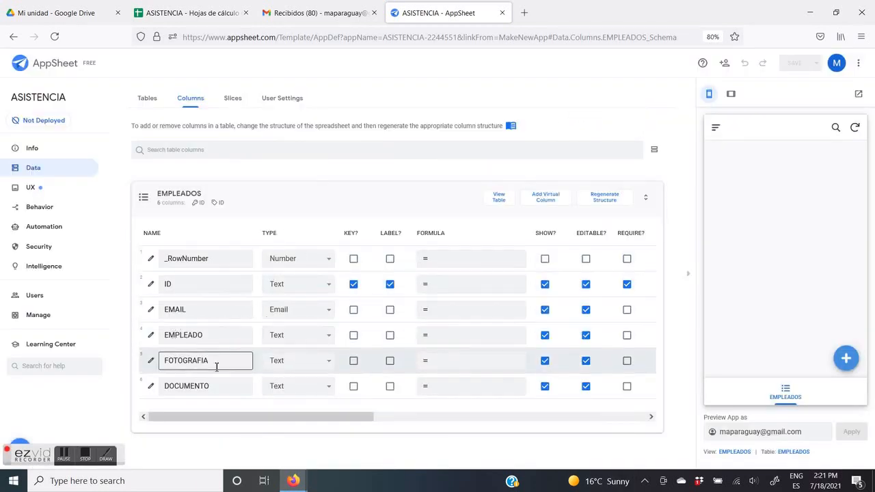
- Set the FOTOGRAFIA column of the EMPLEADOS table to the Image type and collapse the table's column list
click(324, 362)
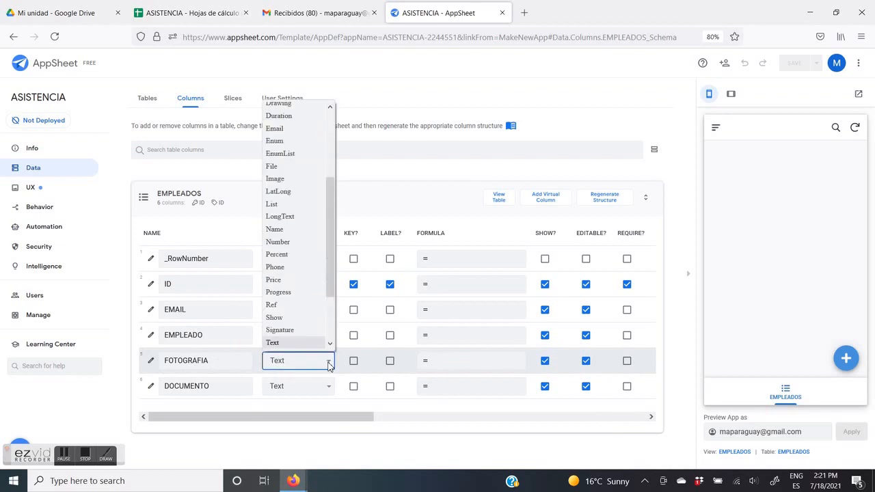
click(293, 179)
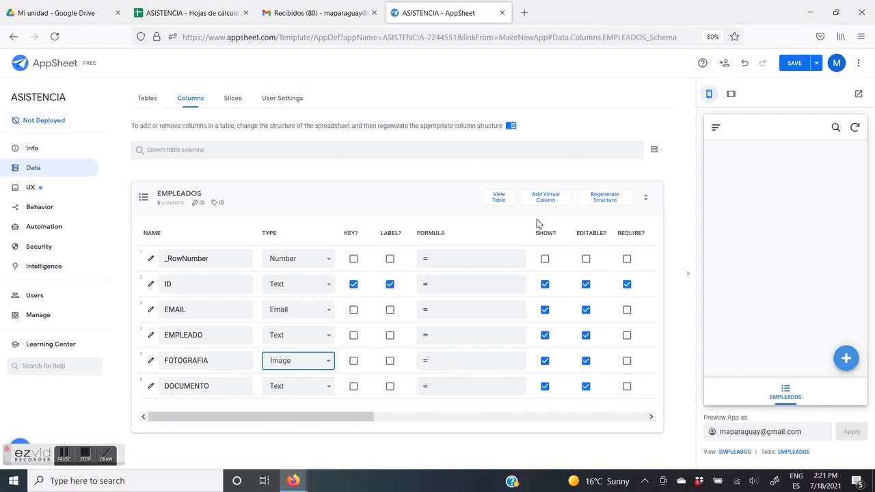
click(458, 206)
click(458, 207)
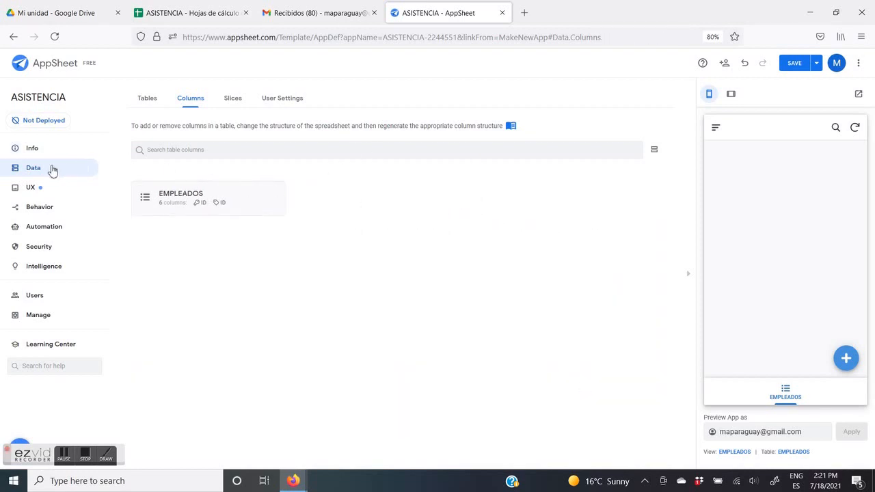
- Add the ASISTENCIA sheet of the spreadsheet to the app as a second table
click(150, 100)
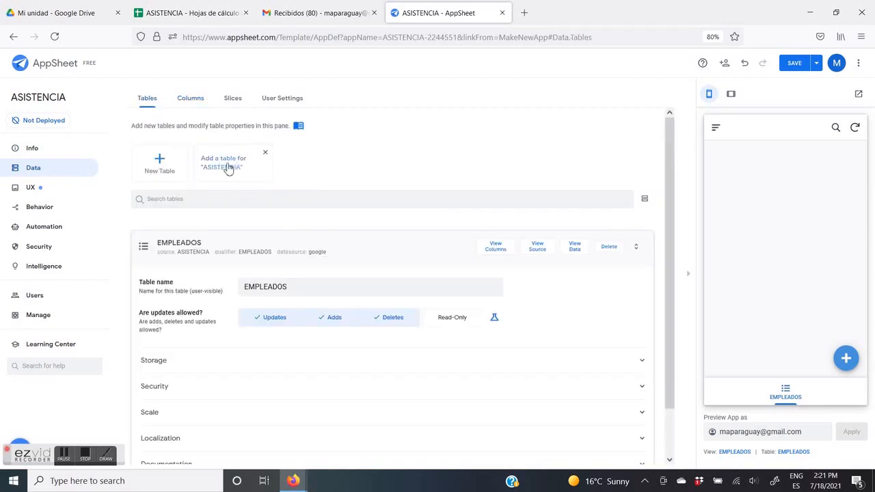
click(271, 252)
click(232, 168)
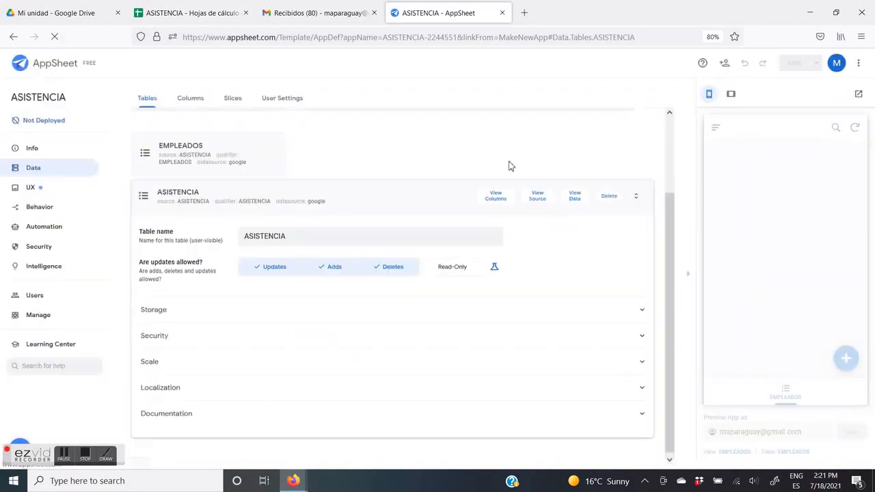
- Check the initial value of the ID column in the ASISTENCIA table
click(496, 197)
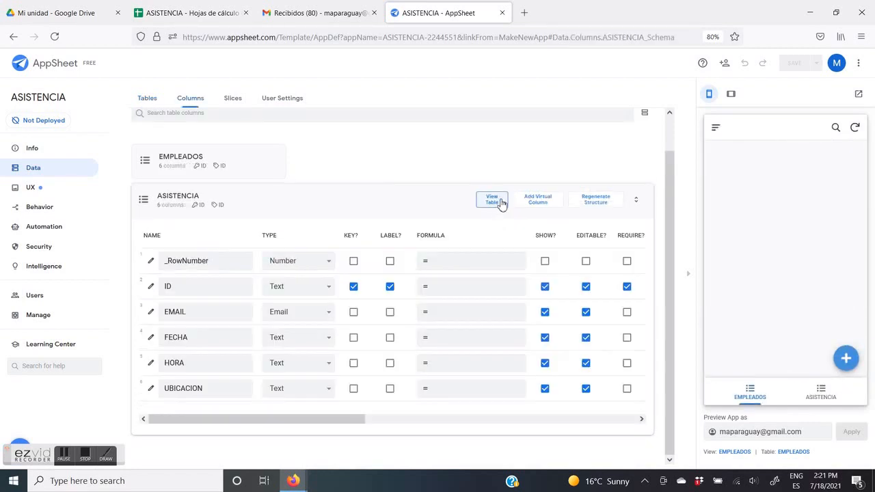
click(150, 290)
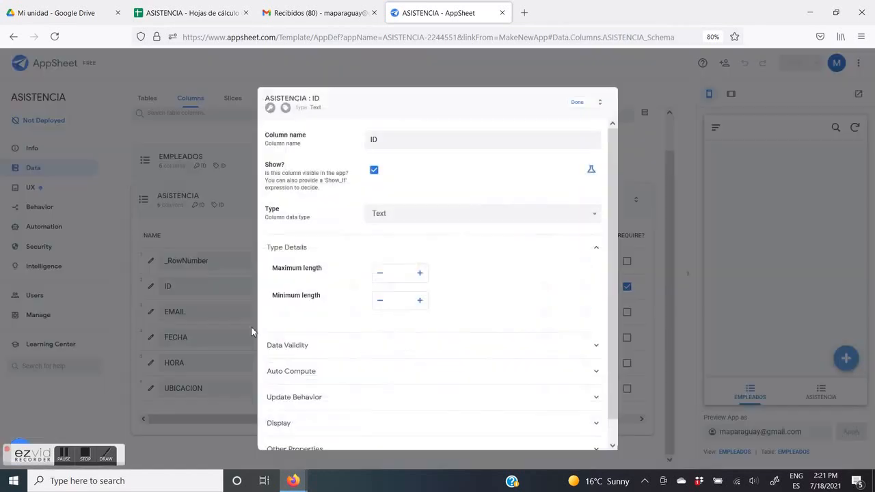
click(290, 373)
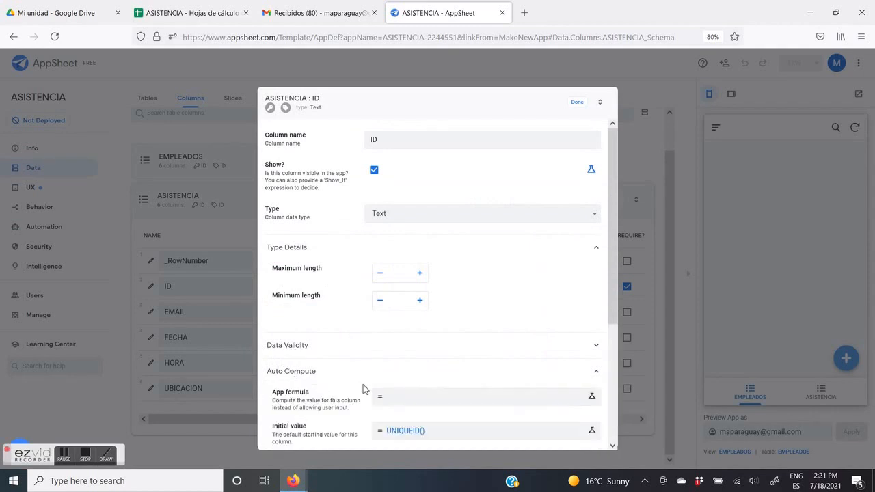
click(578, 103)
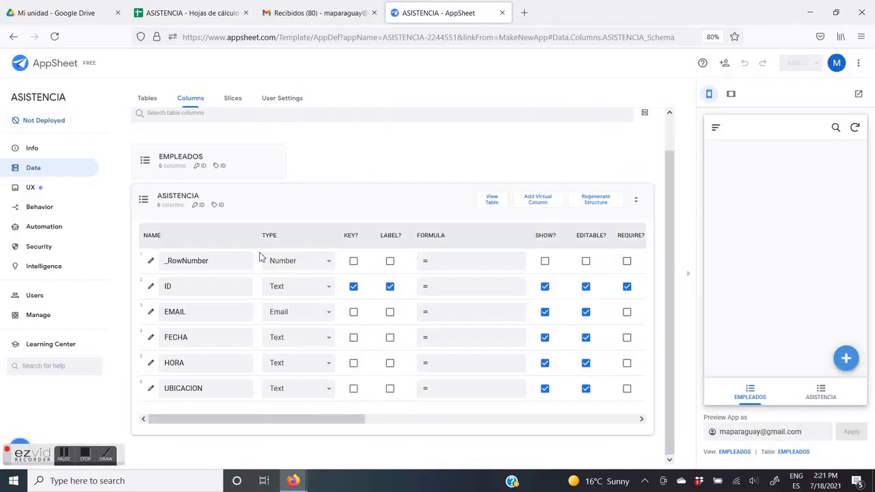
- In the ASISTENCIA table, set the FECHA column's type to Date and the HORA column's type to Time
click(331, 338)
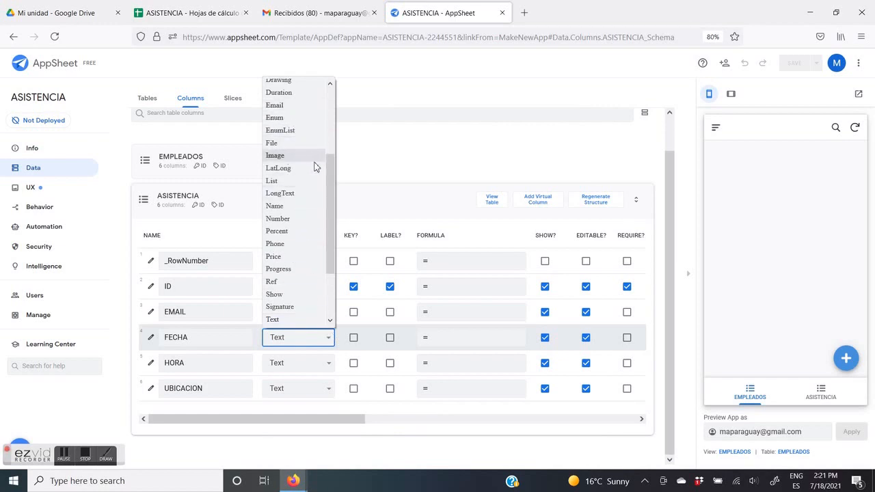
drag(328, 181, 330, 140)
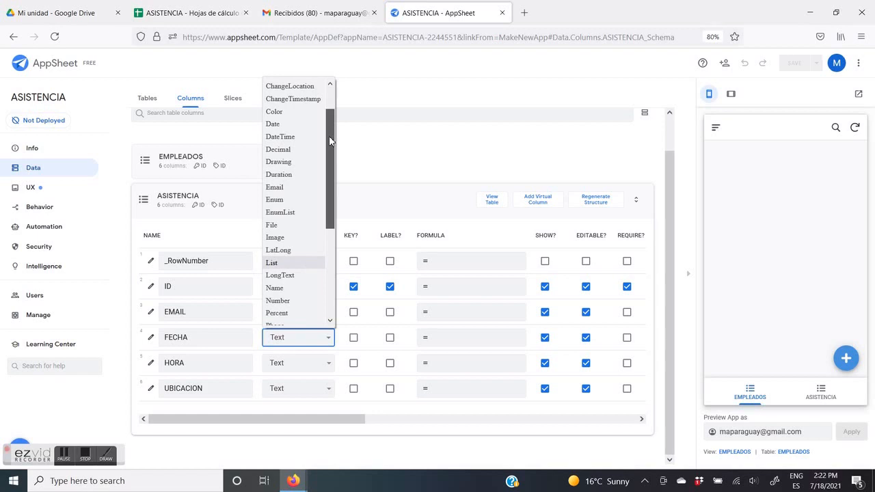
click(280, 124)
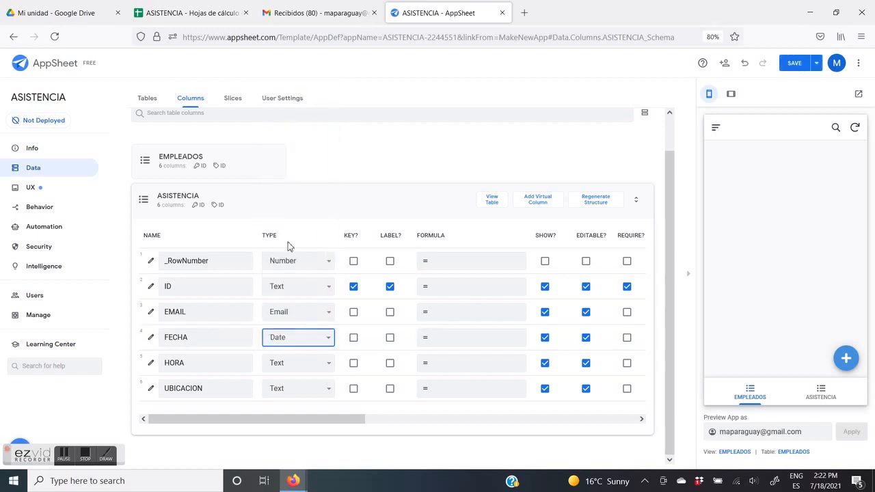
click(326, 363)
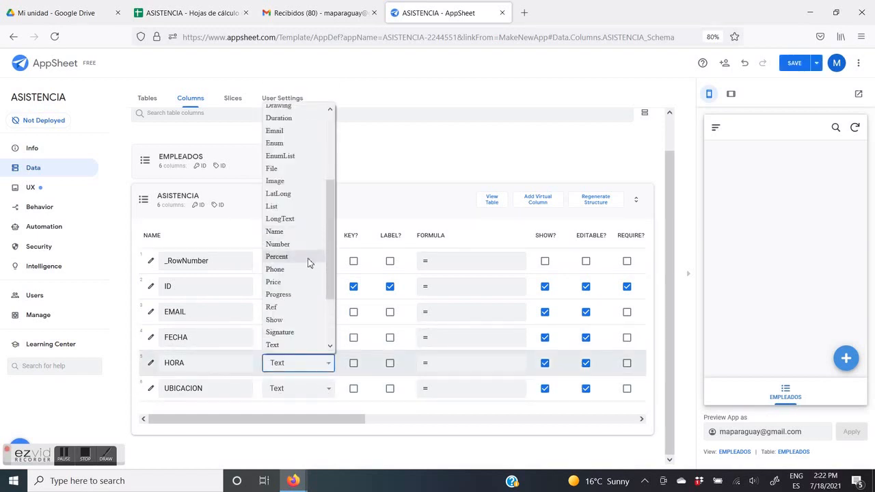
click(279, 333)
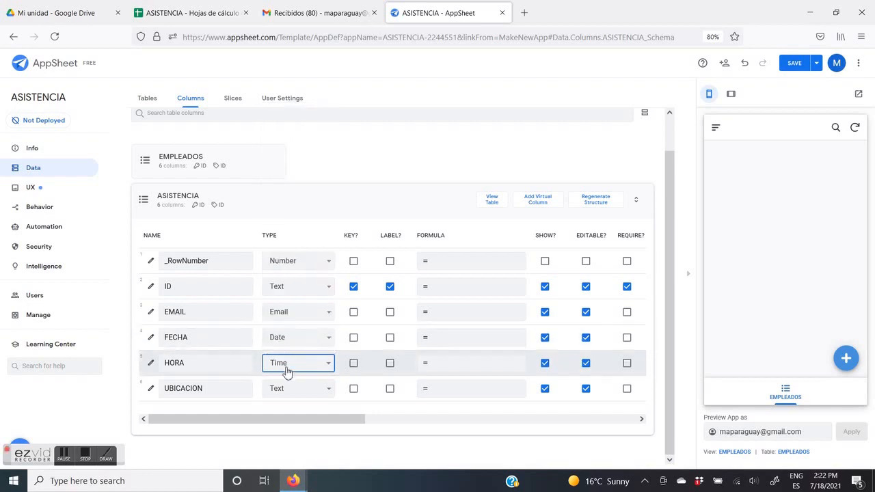
- Set the UBICACION column of the ASISTENCIA table to the LatLong type and save the app
click(328, 389)
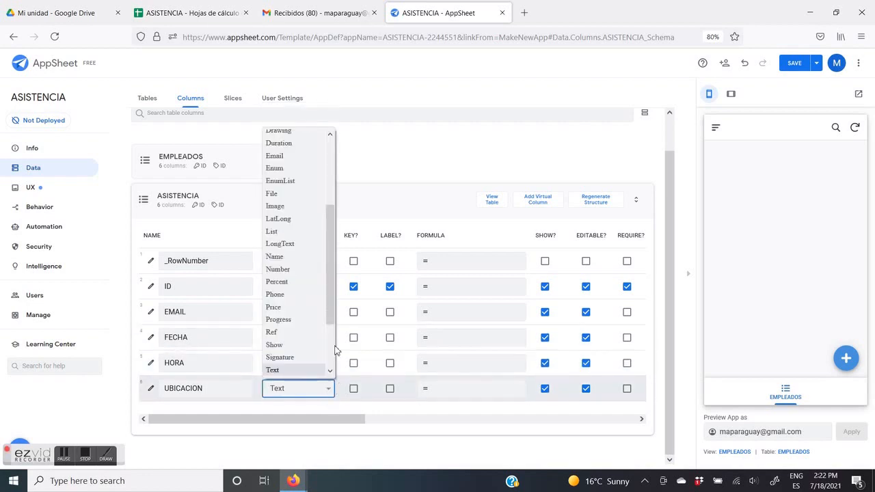
click(290, 219)
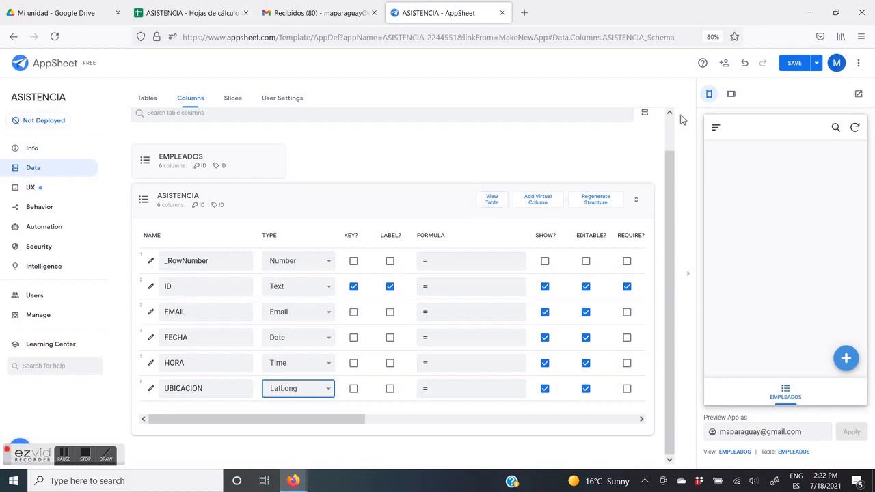
click(794, 63)
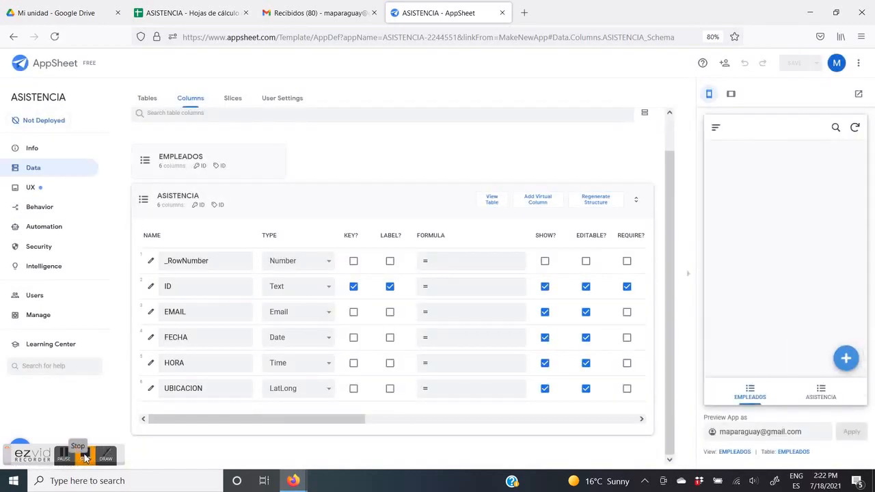
click(84, 456)
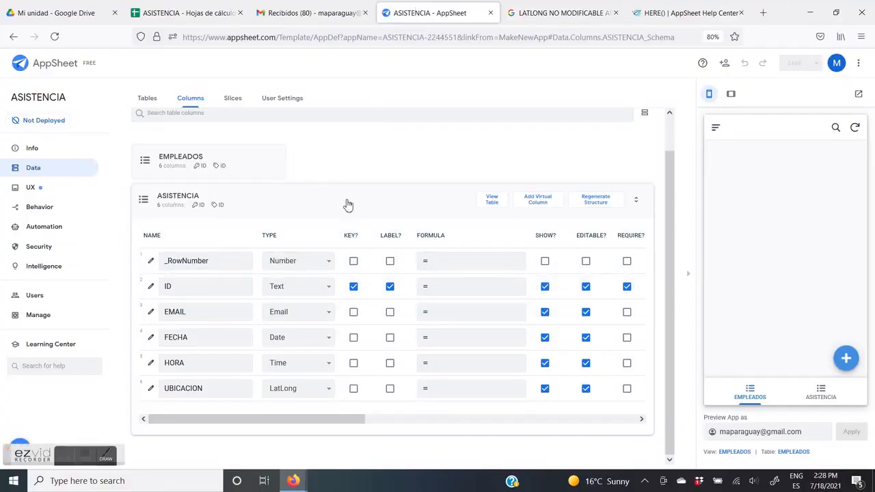
- Expand the columns of both tables and set the EMAIL column of the ASISTENCIA table to the Ref type
click(281, 202)
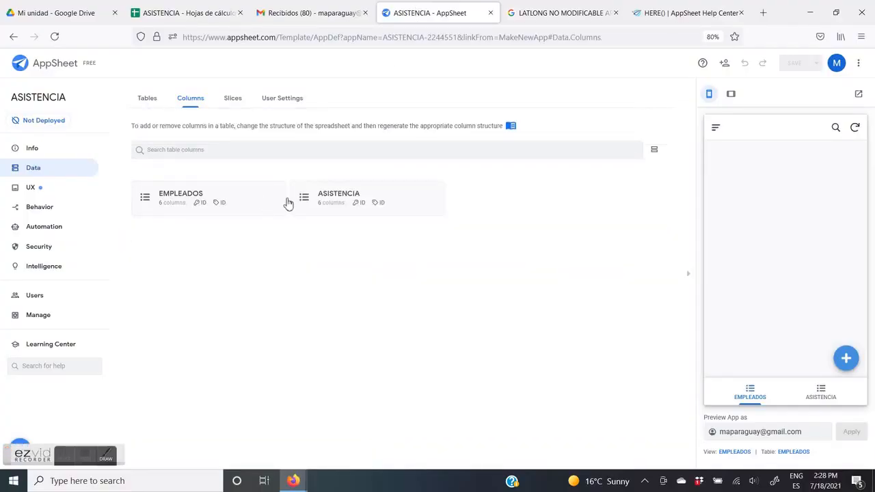
click(234, 207)
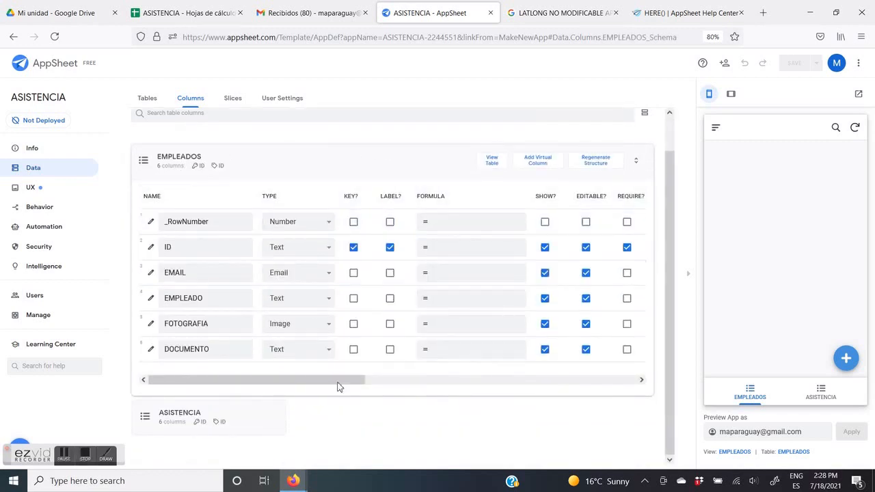
click(244, 416)
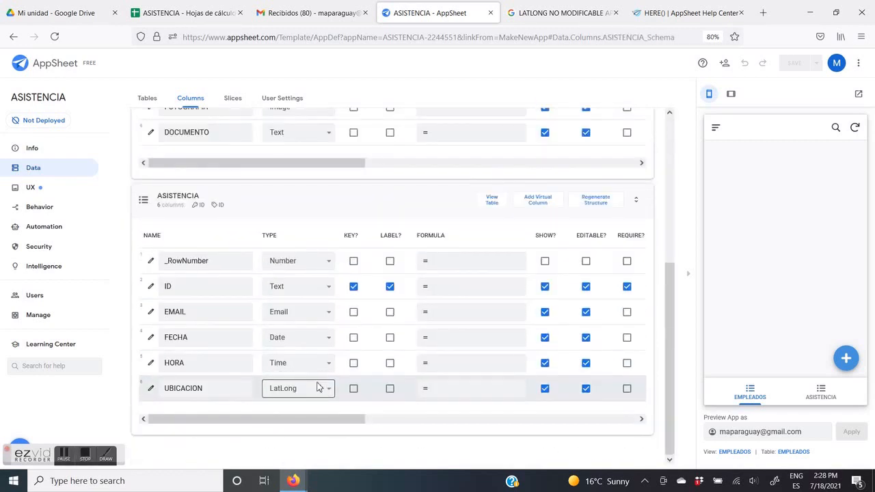
click(329, 313)
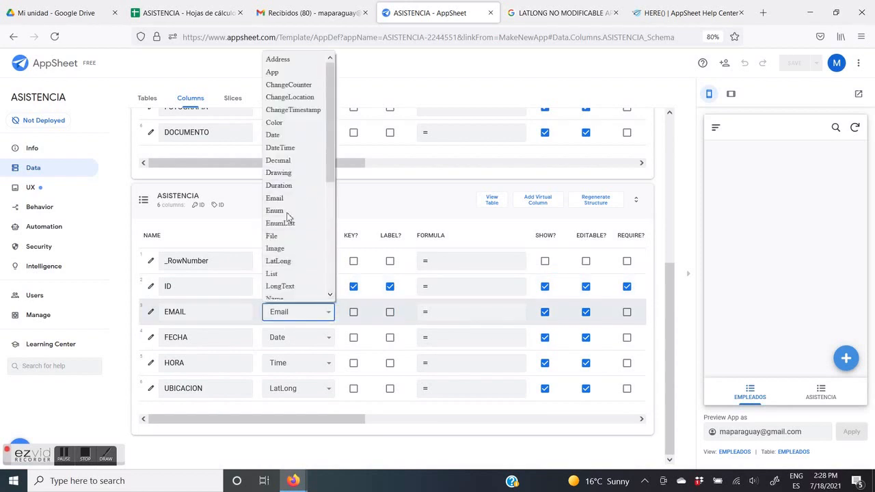
scroll(286, 226, down, 3)
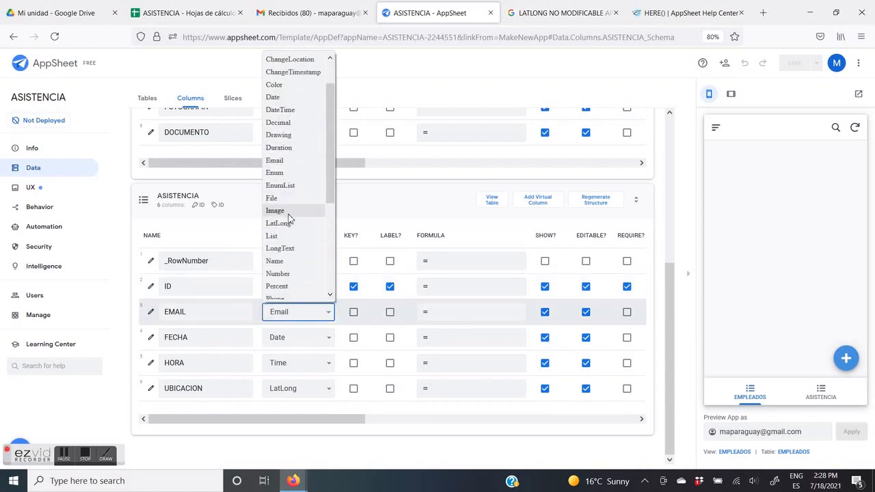
click(286, 263)
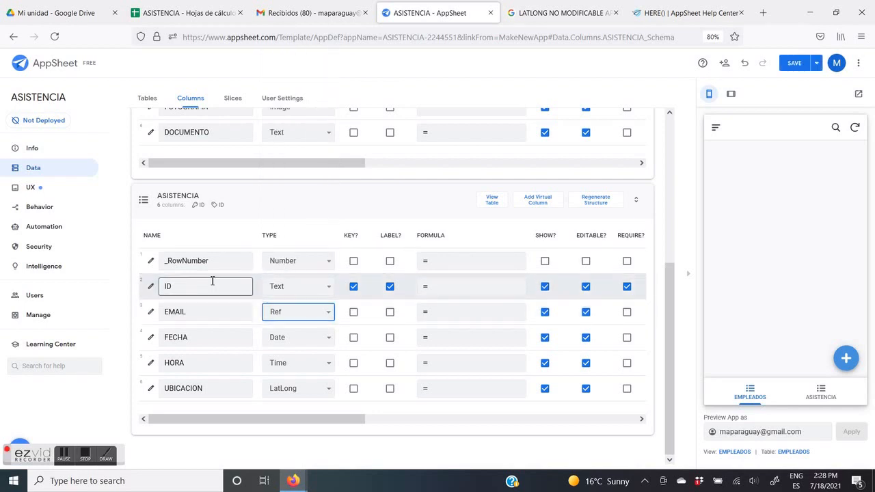
- Choose the source table that the EMAIL column of the ASISTENCIA table references and finish editing the column
scroll(207, 311, up, 2)
scroll(203, 312, down, 2)
click(151, 353)
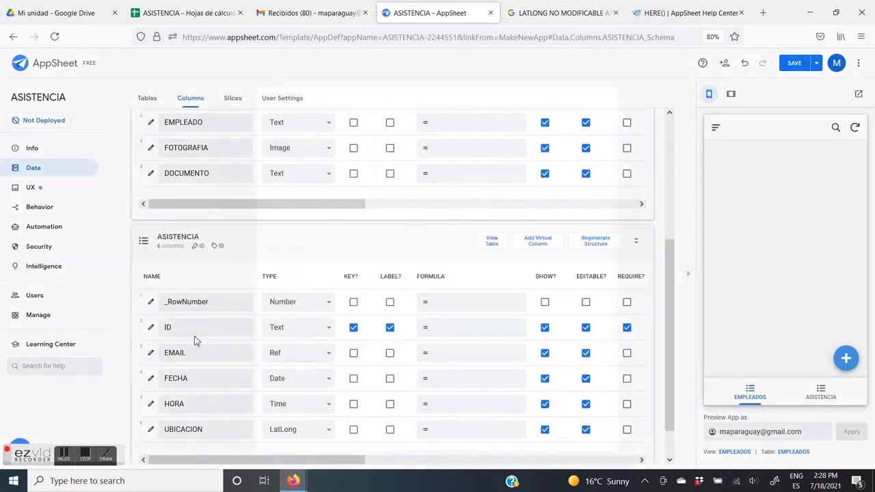
click(426, 272)
click(398, 316)
click(577, 103)
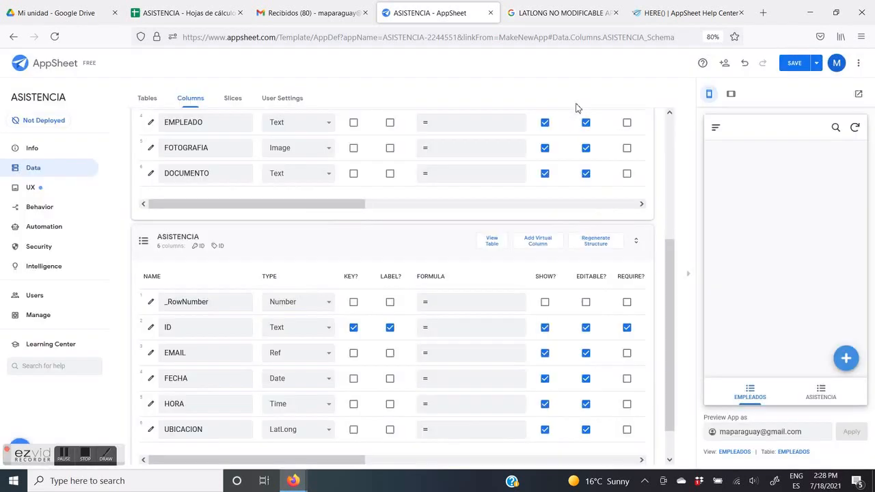
- Save the app and close the browser tab with the LATLONG search
click(794, 63)
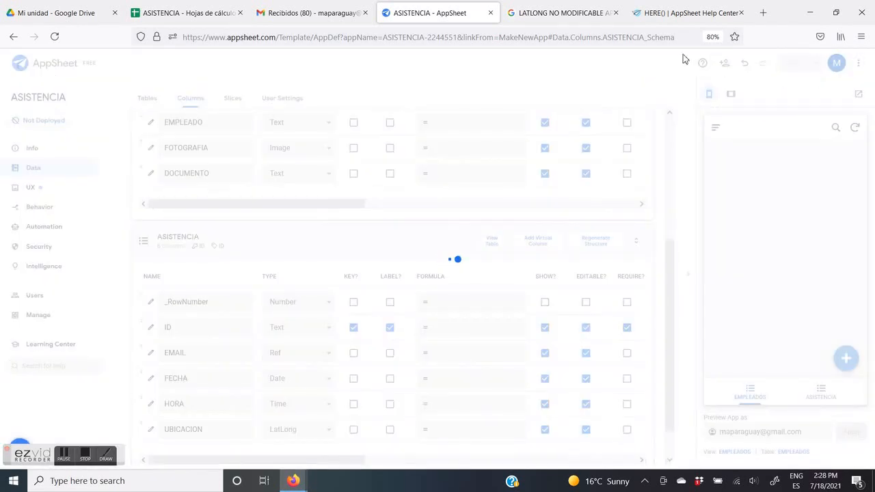
click(616, 14)
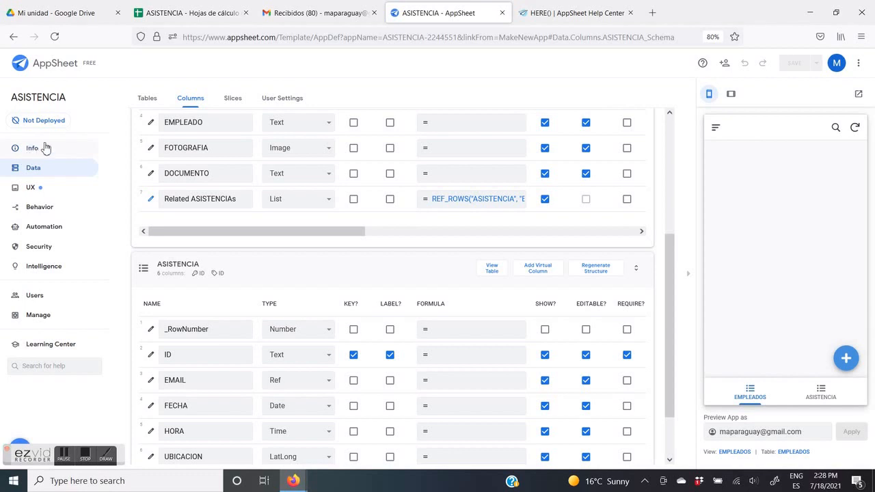
- Examine how the employee and attendance tables are related in the app's spec graph, reloading the page to refresh it
click(35, 148)
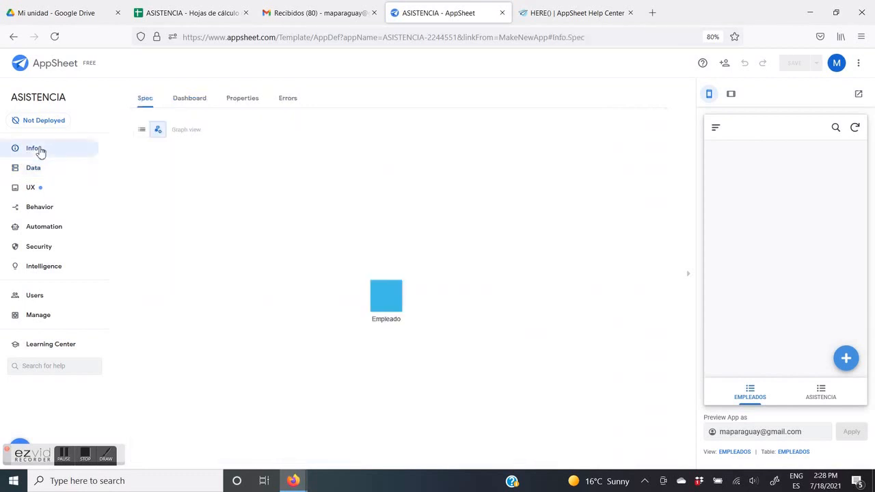
click(323, 42)
key(Return)
click(324, 42)
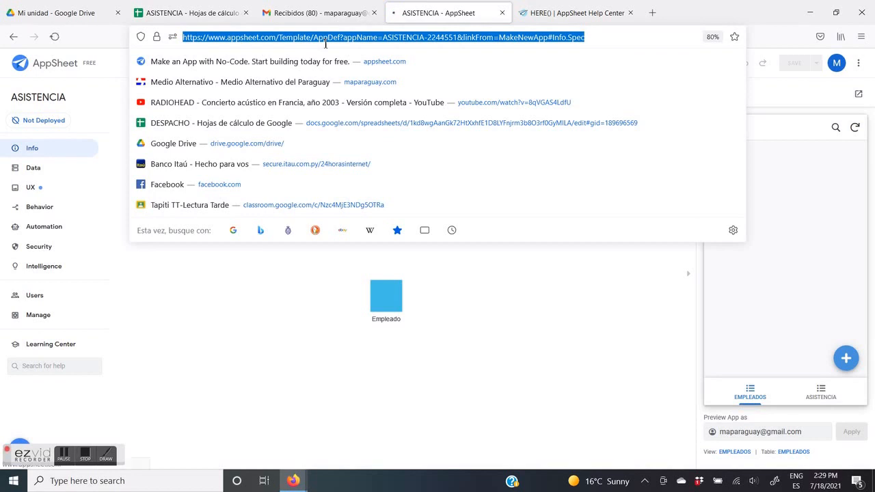
click(569, 313)
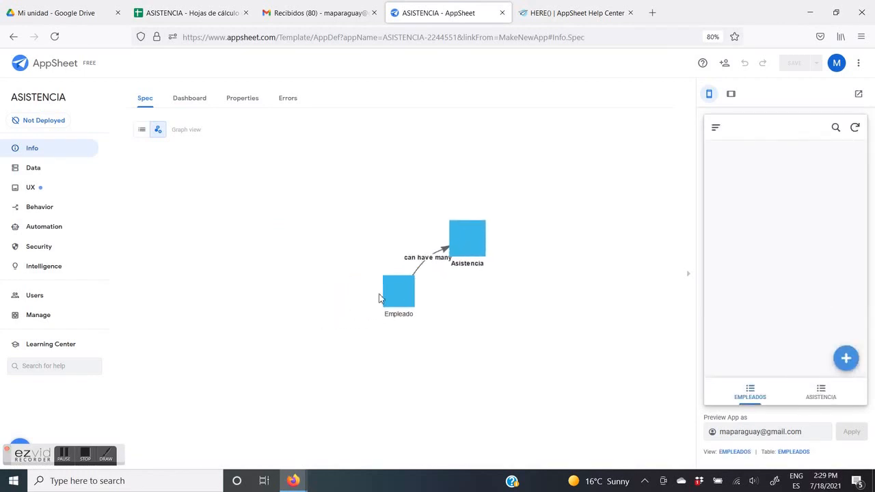
click(89, 459)
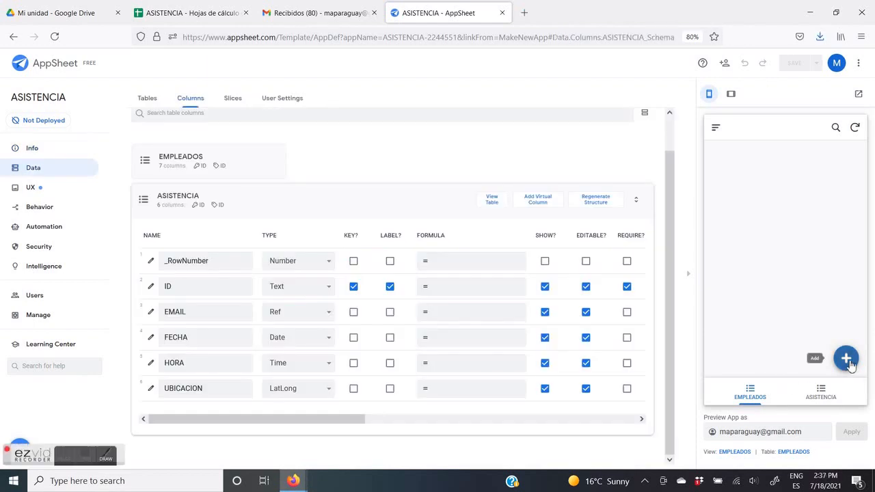
- Add an employee record for Roger Federer in the app preview with his email, the federer photo and a document number
click(846, 358)
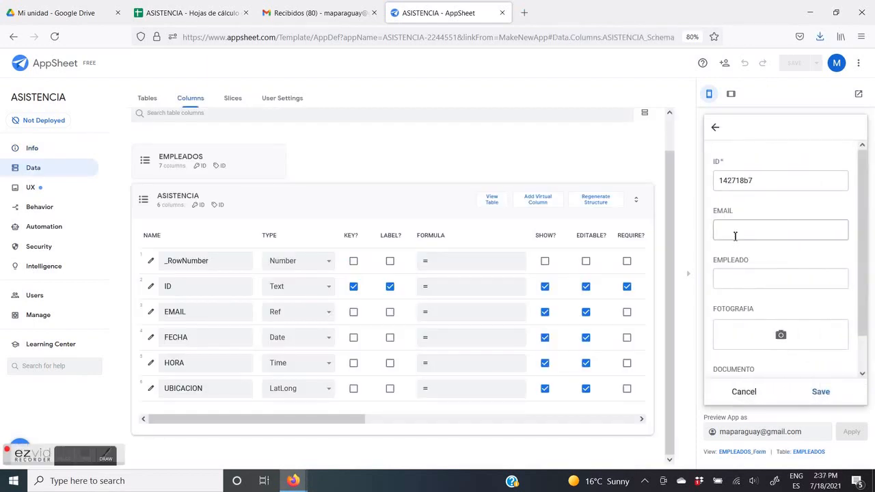
click(735, 236)
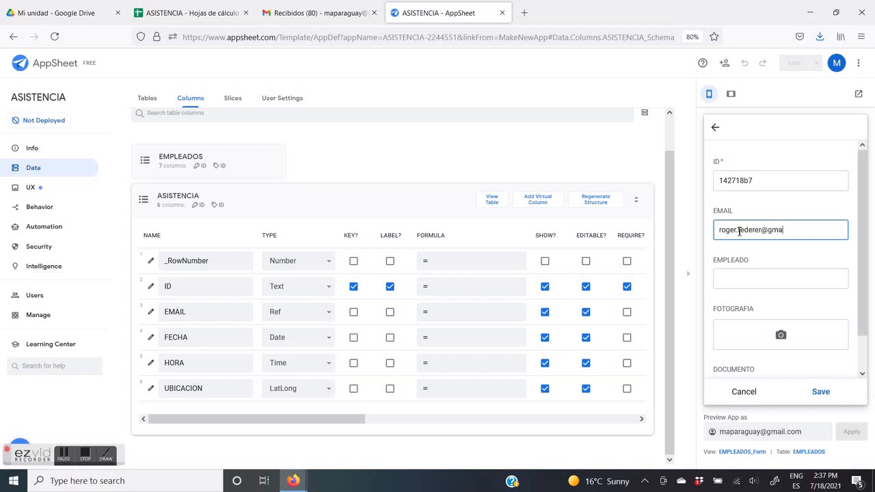
key(Tab)
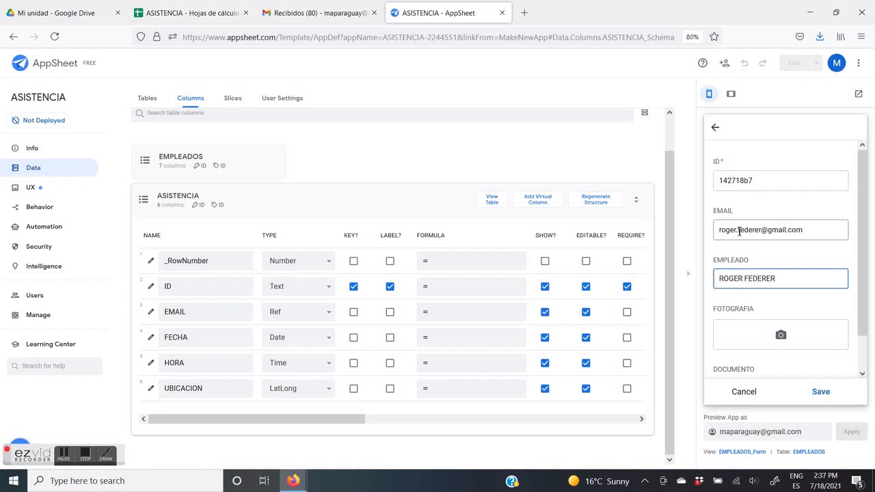
click(794, 340)
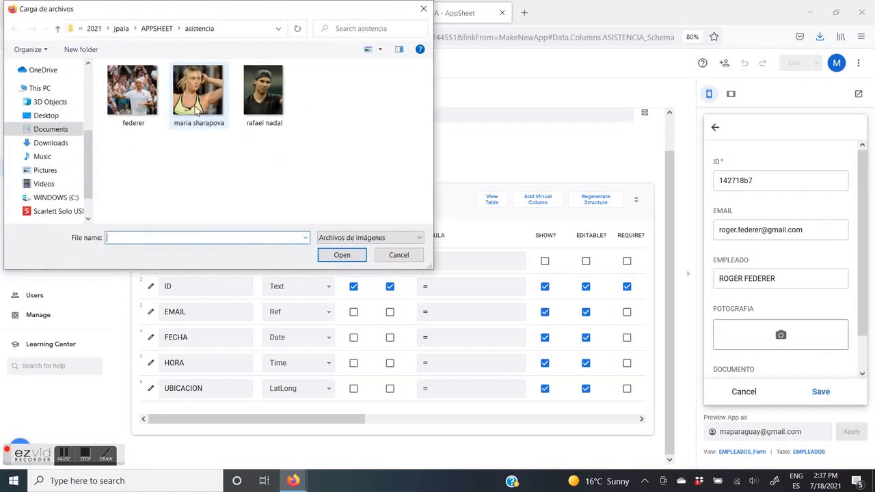
click(133, 93)
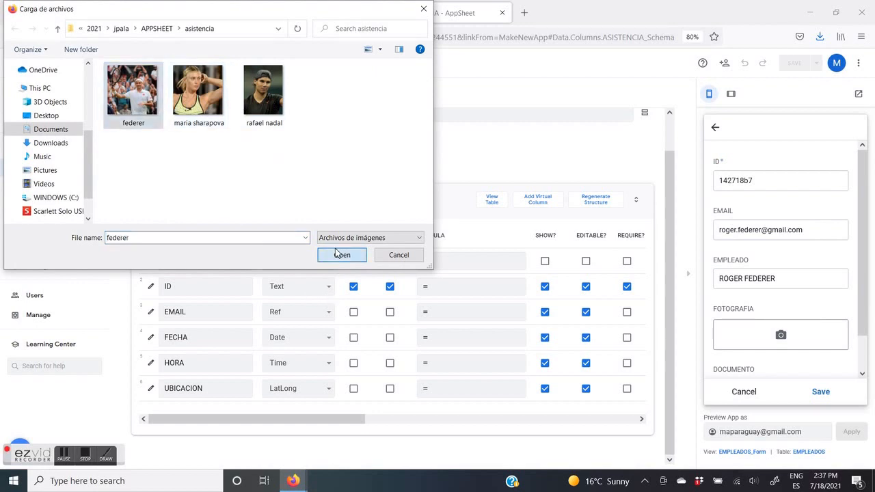
click(335, 255)
scroll(783, 315, down, 3)
click(754, 349)
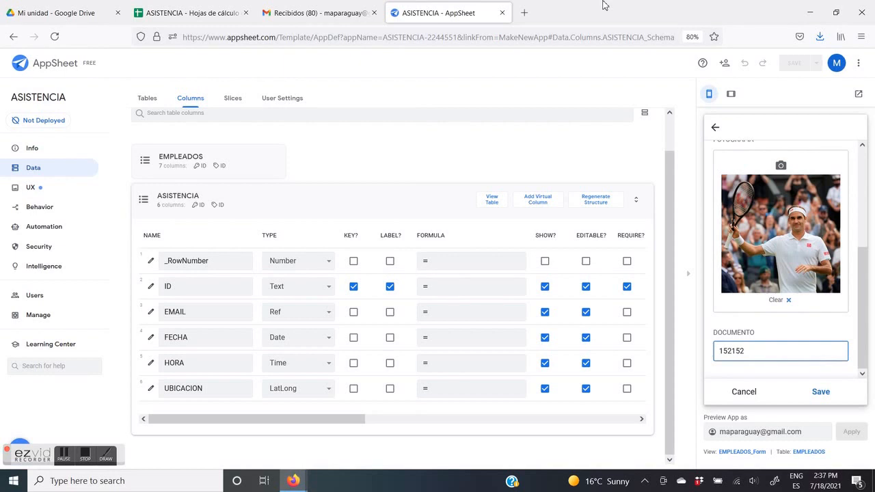
click(819, 395)
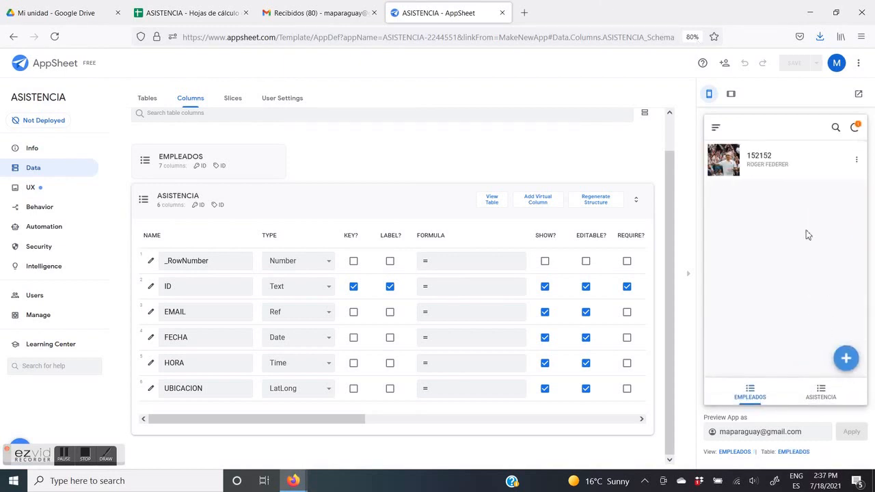
- Add an employee record for Rafael Nadal in the app preview with his email, the rafael nadal photo and a document number
click(845, 358)
click(746, 228)
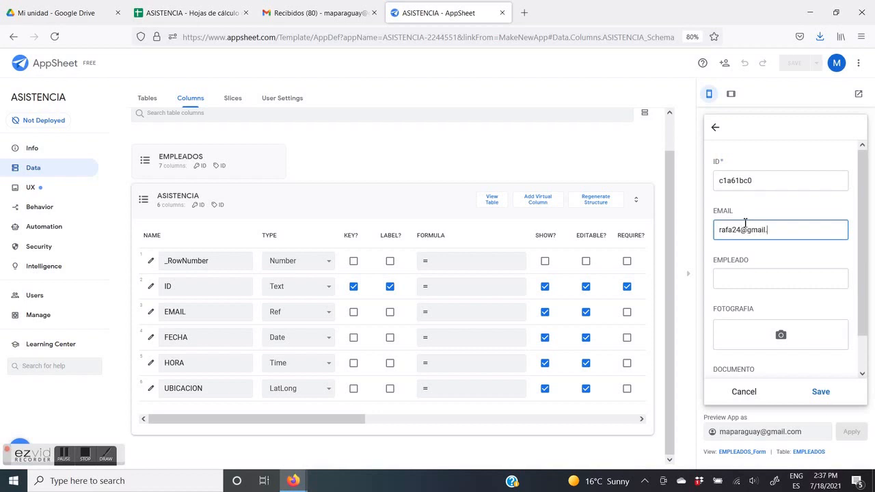
key(Tab)
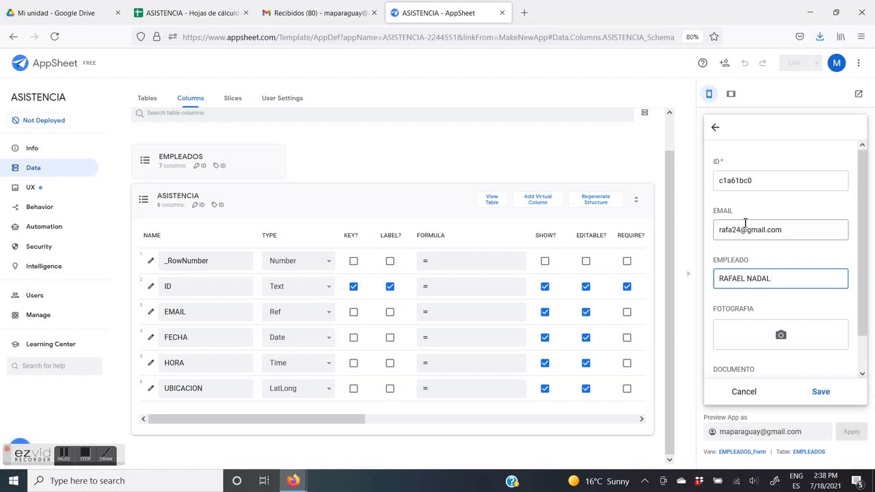
click(801, 348)
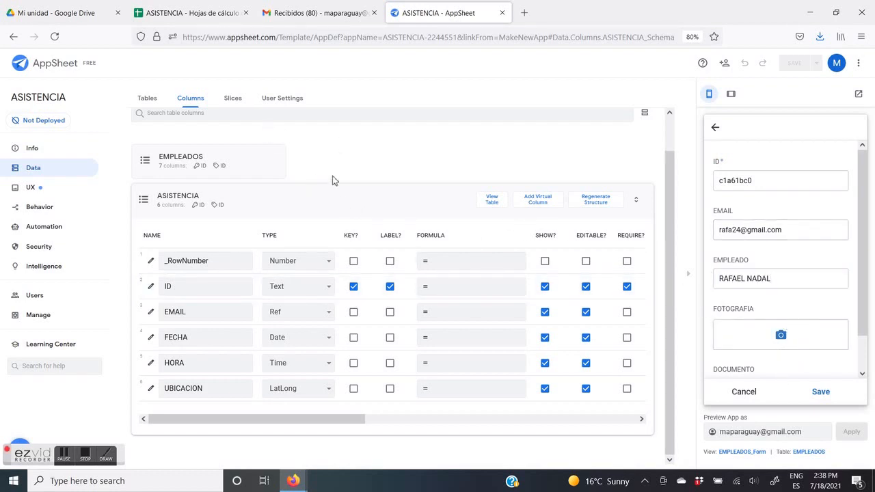
click(780, 334)
double_click(263, 95)
click(770, 355)
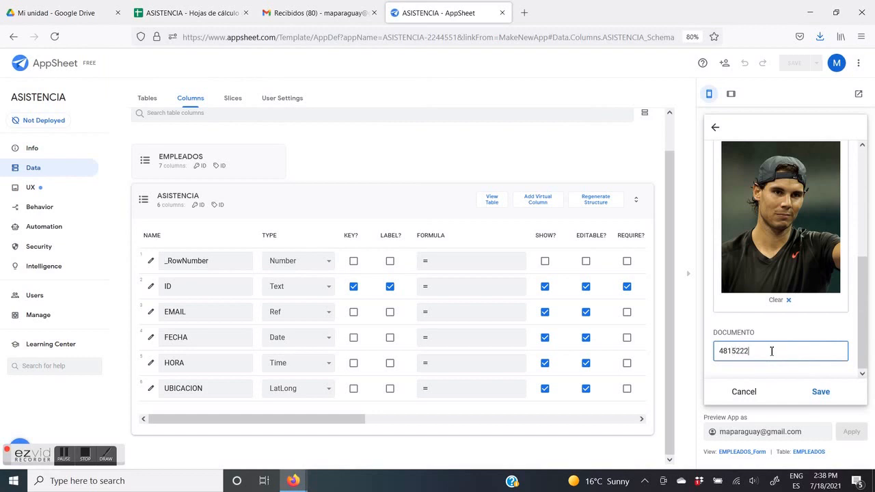
click(821, 392)
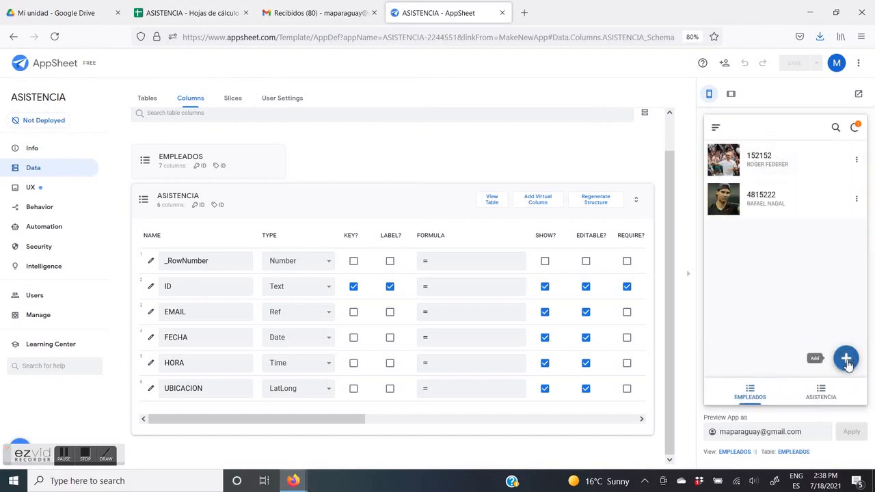
- Start a third employee record in the app preview, filling in the email and the employee name Maria Sharapova
click(846, 358)
click(751, 235)
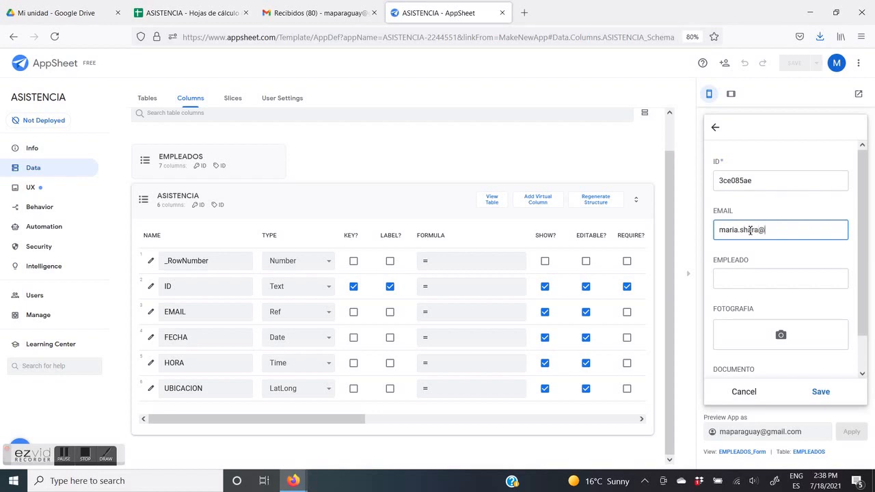
text(om)
key(Tab)
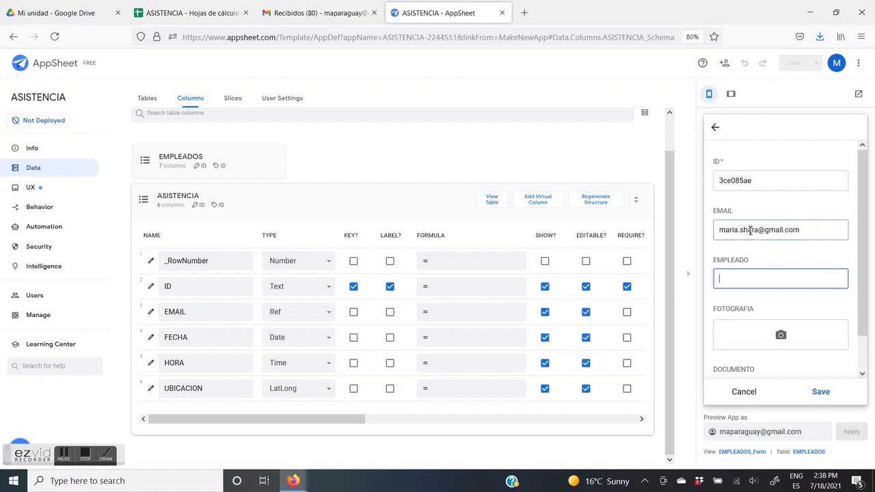
text(MARIA SHARAPOVA)
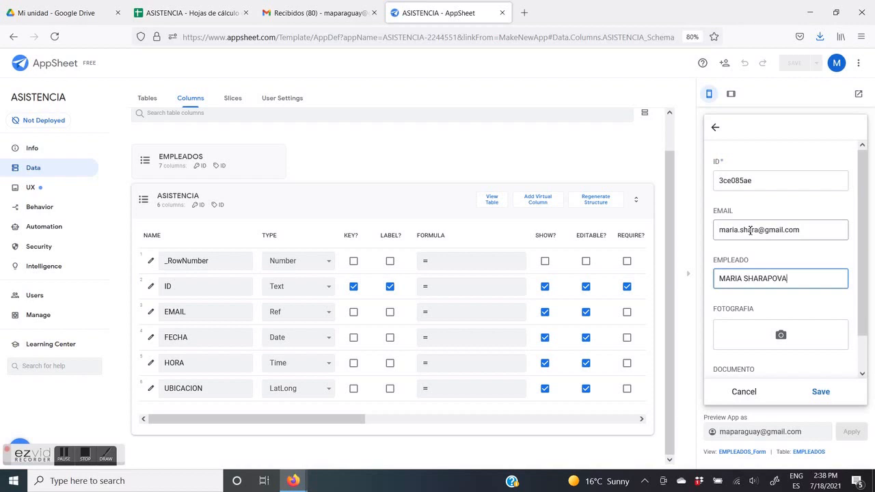
- Attach the maria sharapova photo to the third employee record, fill in the document number and save the record
click(821, 355)
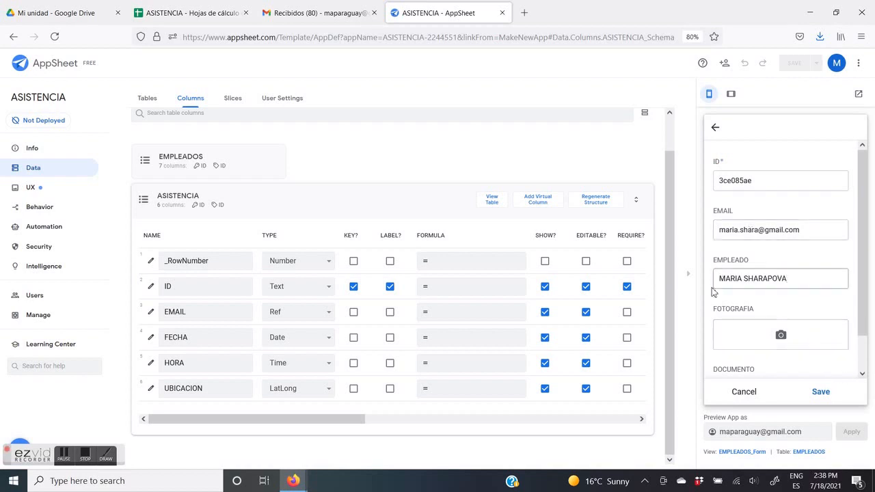
click(750, 329)
click(205, 96)
click(335, 253)
scroll(816, 317, down, 3)
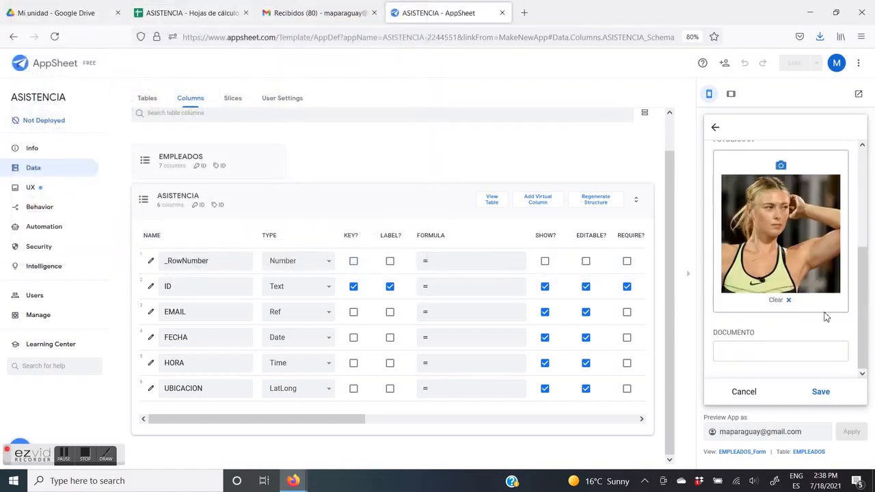
click(766, 349)
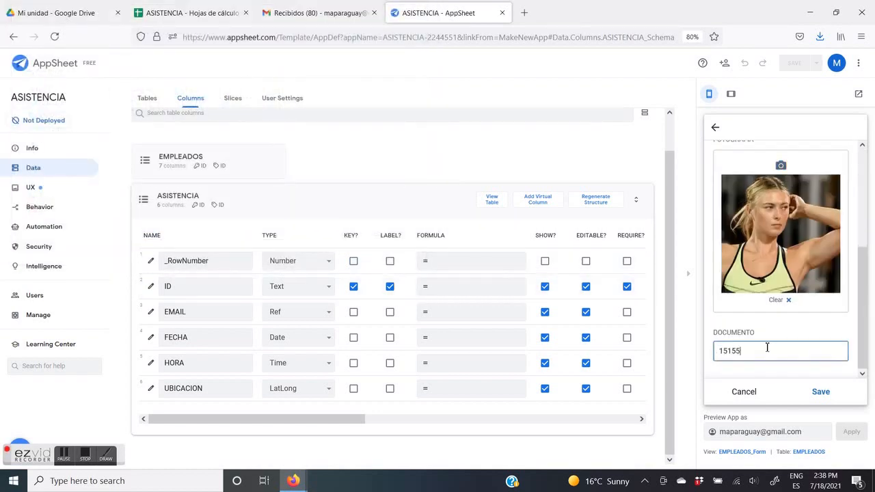
click(821, 391)
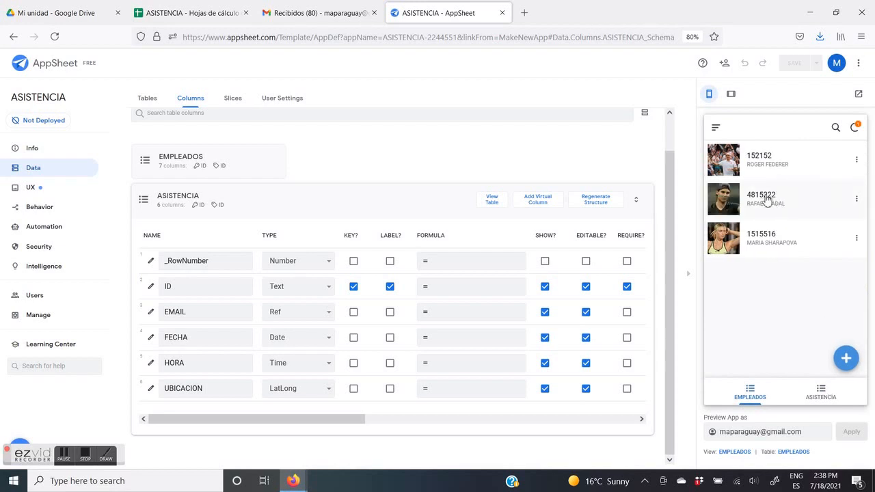
click(85, 463)
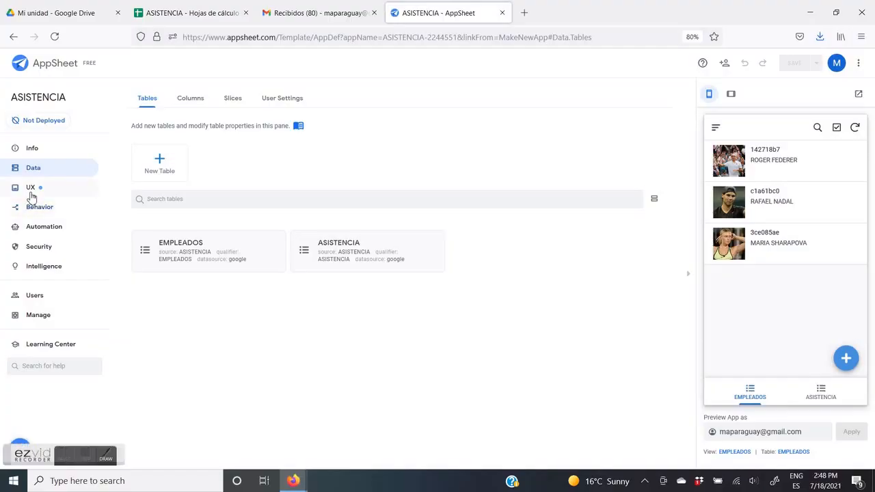
- Create a new behavior action named asistencia for the EMPLEADOS table
click(68, 212)
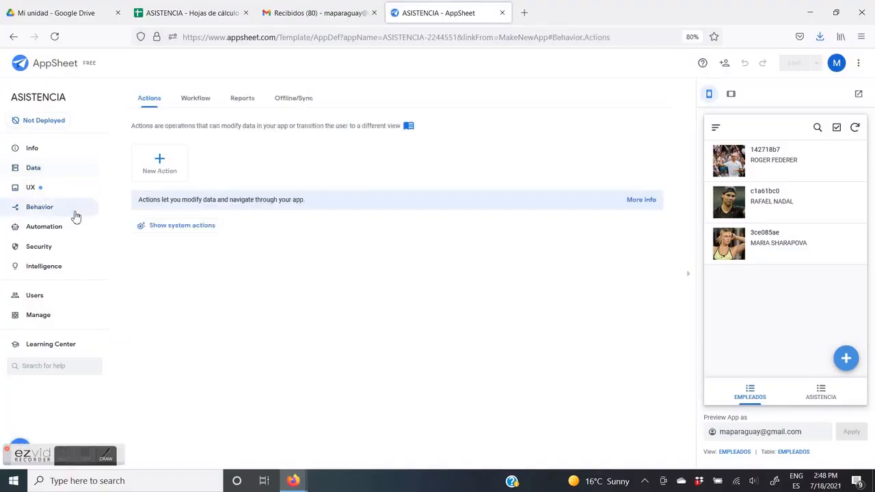
click(173, 166)
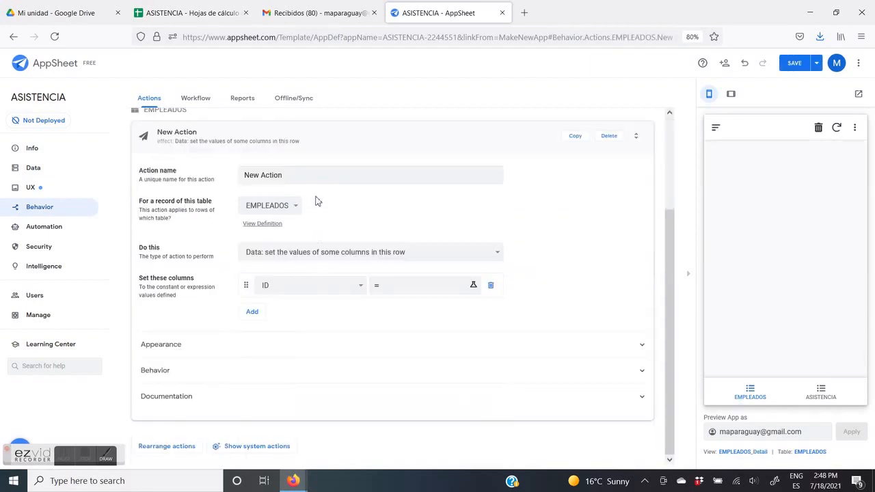
click(306, 176)
key(ctrl+a)
text(as)
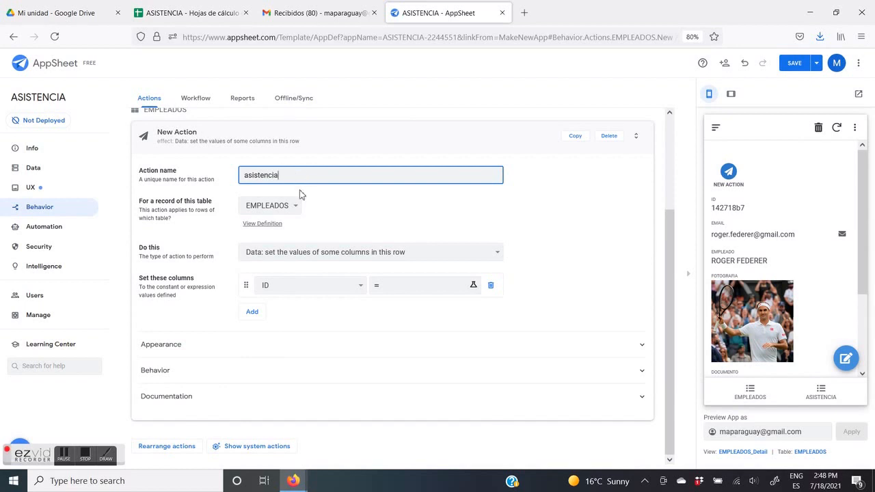
- Make the asistencia action add a new row to another table using values from this row, with ASISTENCIA as the target table
click(485, 254)
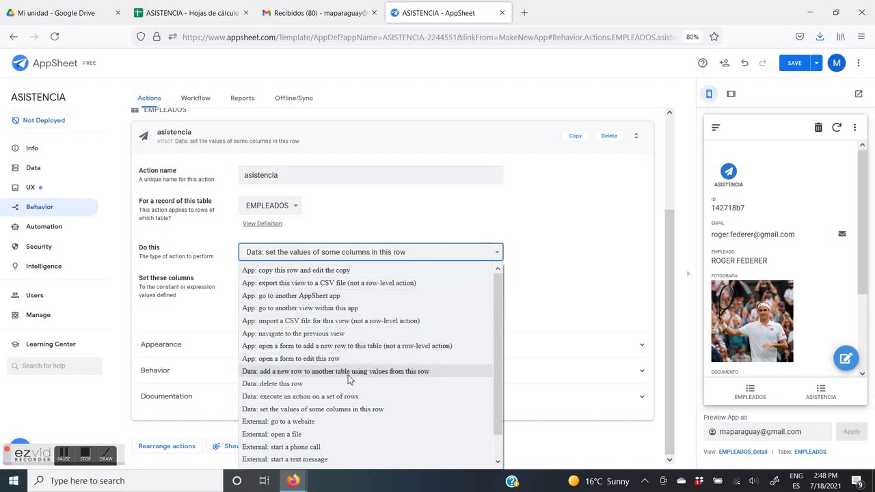
click(386, 375)
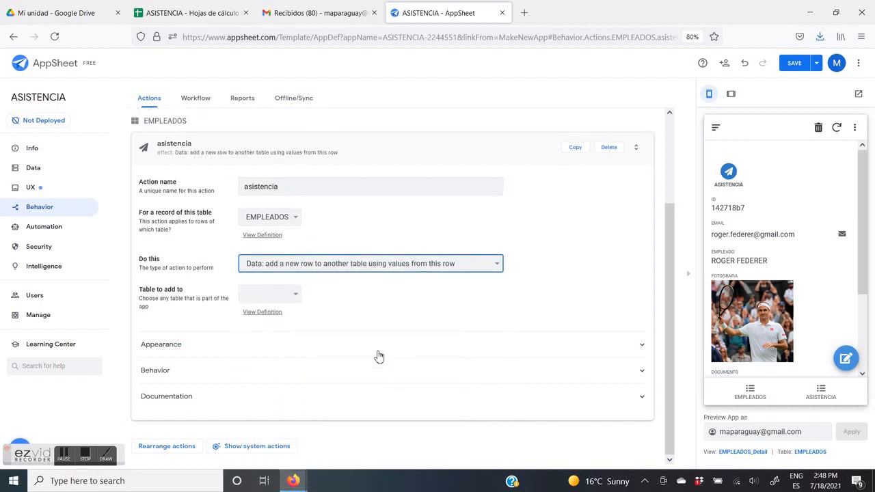
click(297, 296)
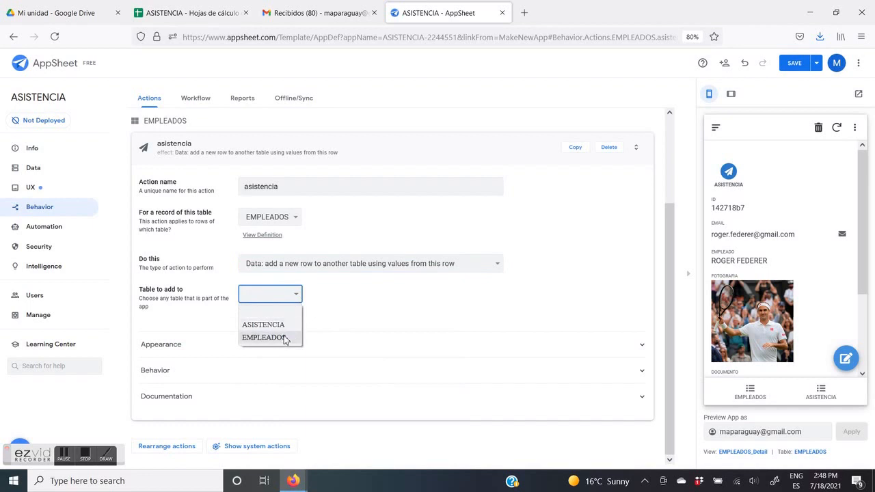
click(286, 326)
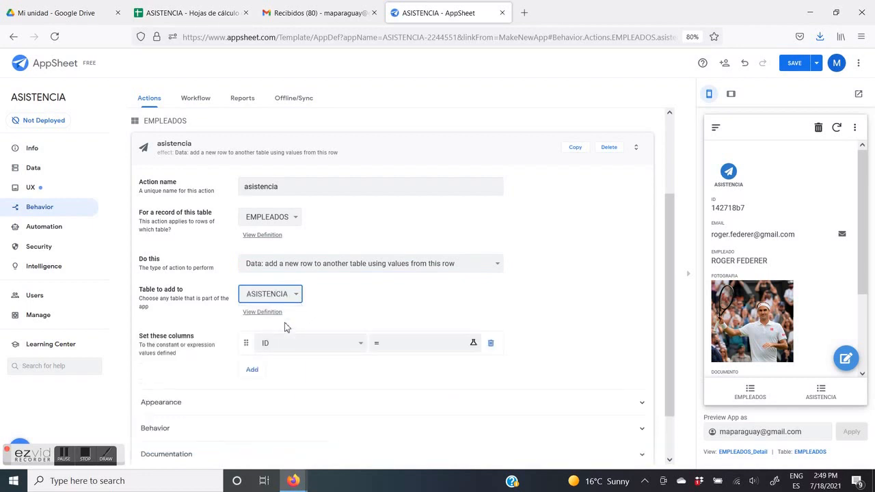
- Set the EMAIL column of the asistencia action's new row to the expression [EMAIL]
click(361, 347)
click(325, 373)
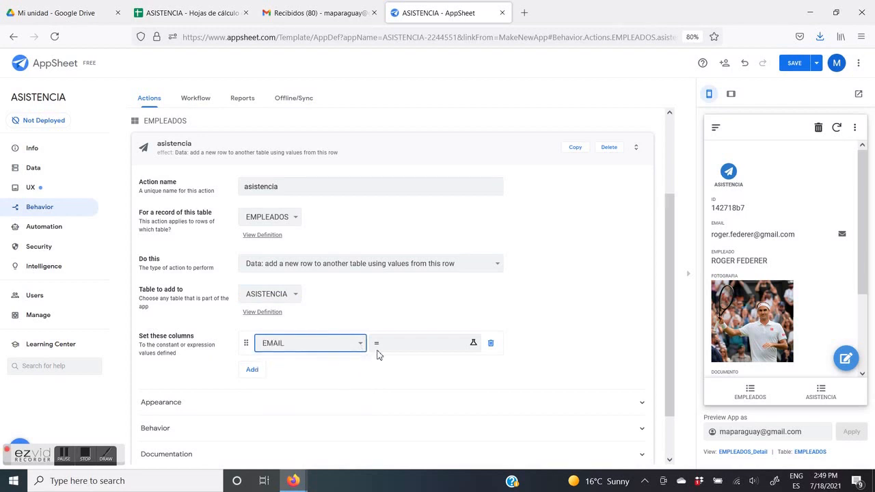
click(394, 347)
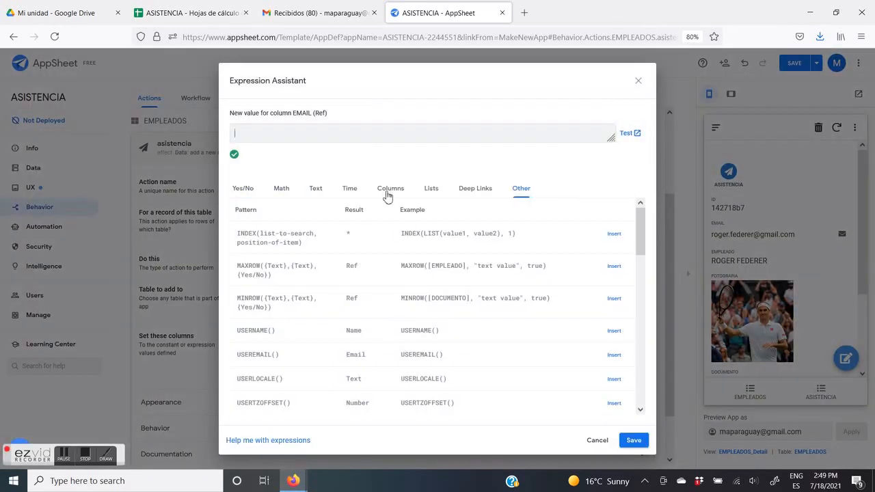
click(401, 194)
click(623, 282)
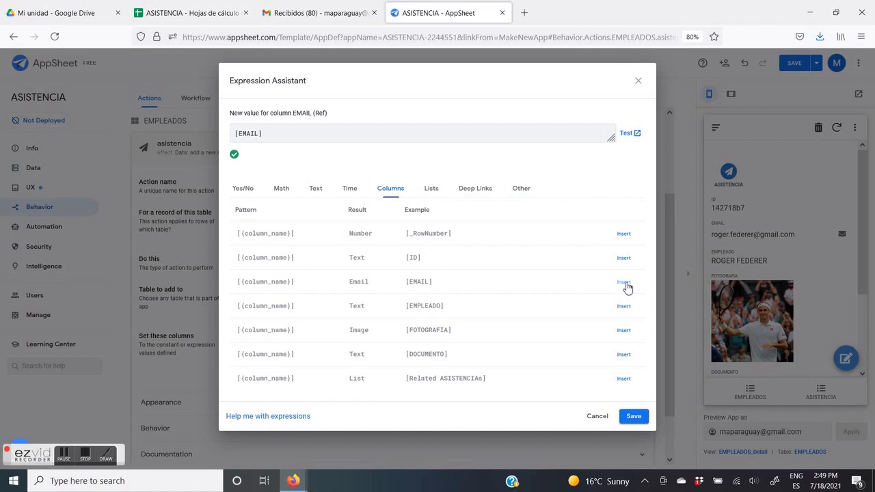
click(634, 418)
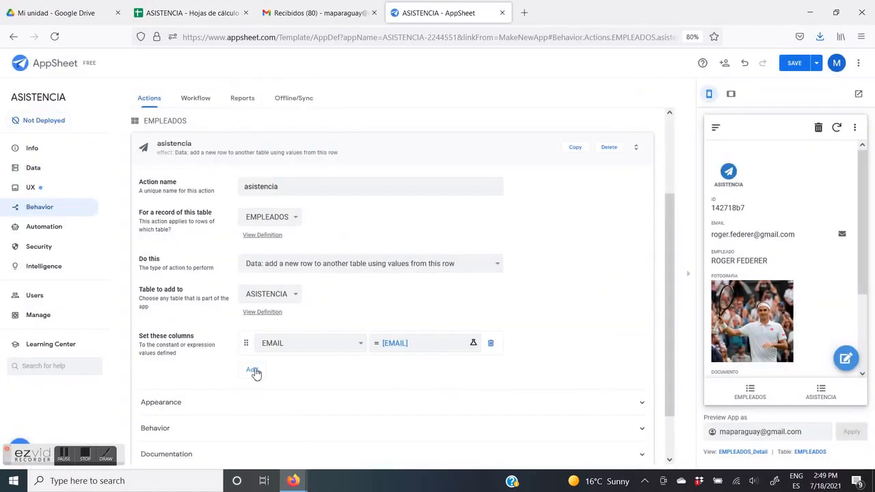
- Add the FECHA column to the columns the asistencia action sets, with the expression TODAY()
click(251, 369)
click(361, 367)
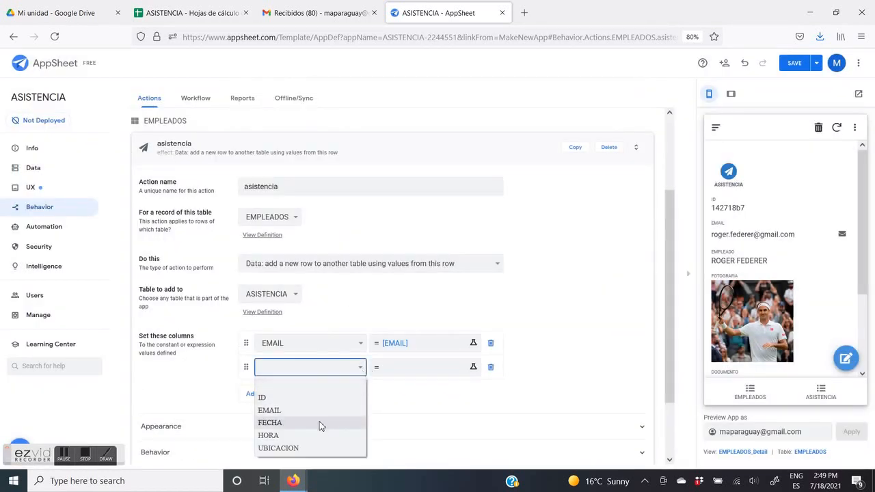
click(323, 424)
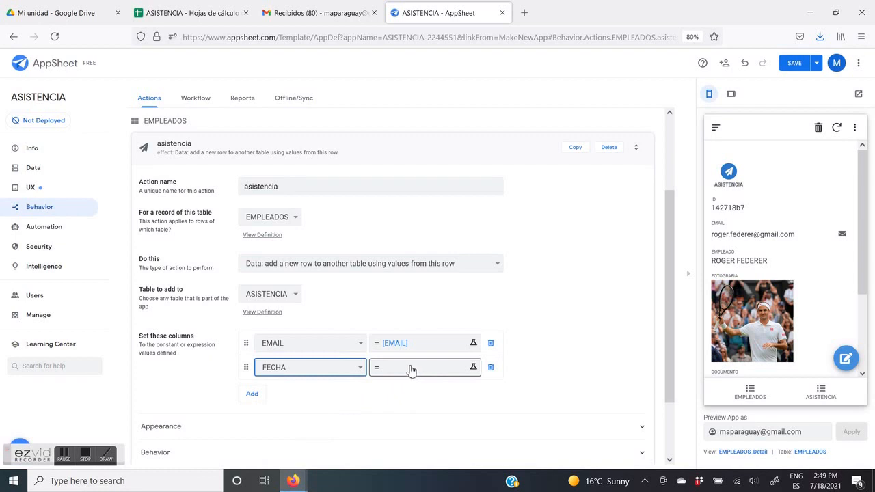
click(411, 370)
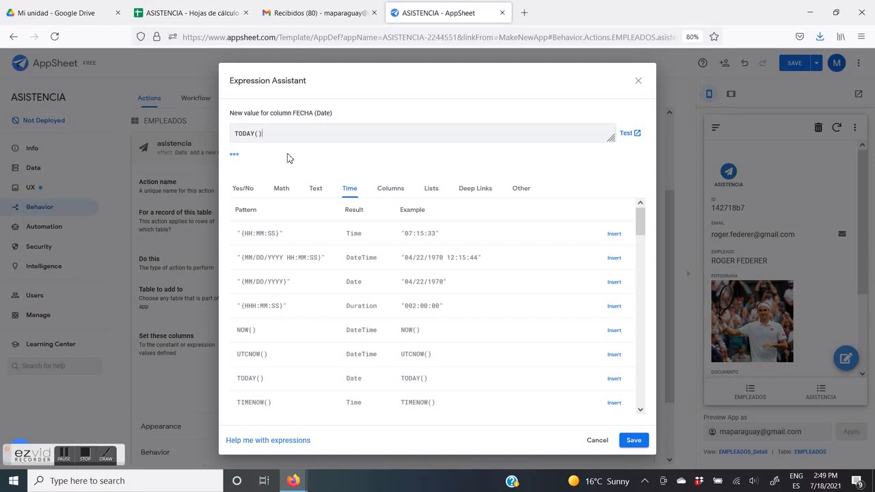
click(638, 441)
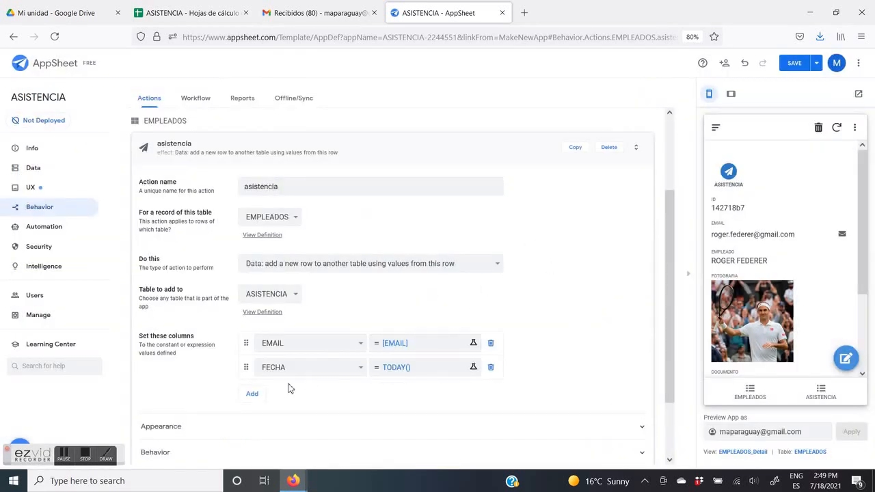
- Add the HORA column to the action's column assignments, with the expression TIMENOW()
click(254, 395)
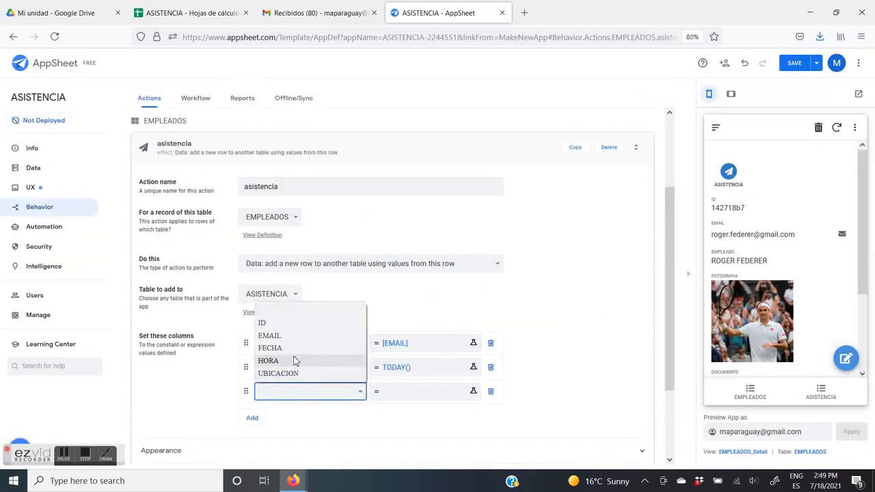
click(294, 361)
click(473, 391)
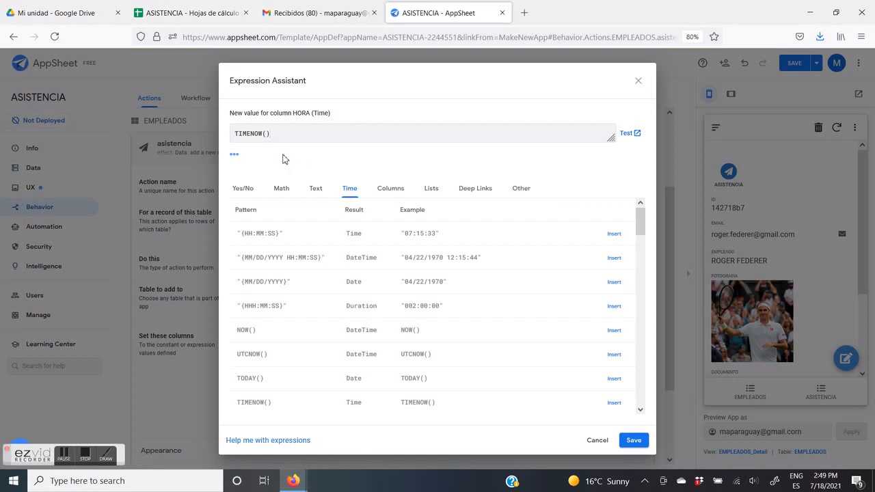
click(633, 440)
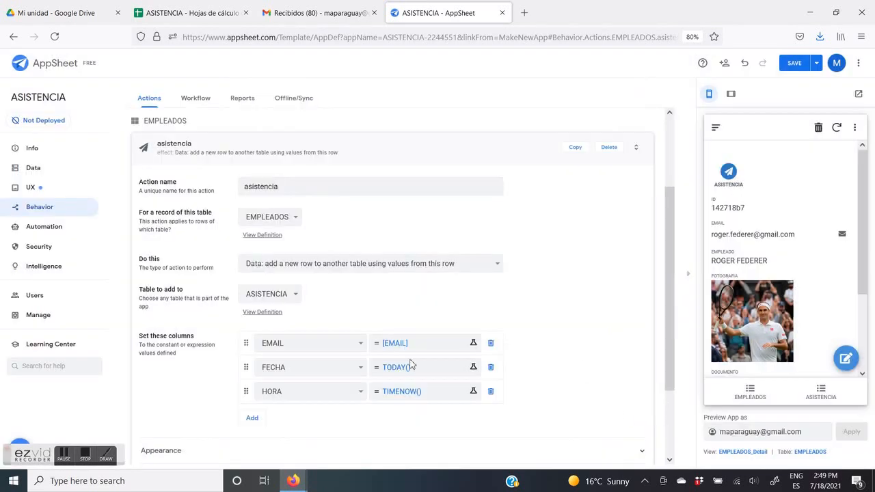
- Add the UBICACION column to the action's column assignments, with the expression HERE()
click(251, 418)
click(344, 412)
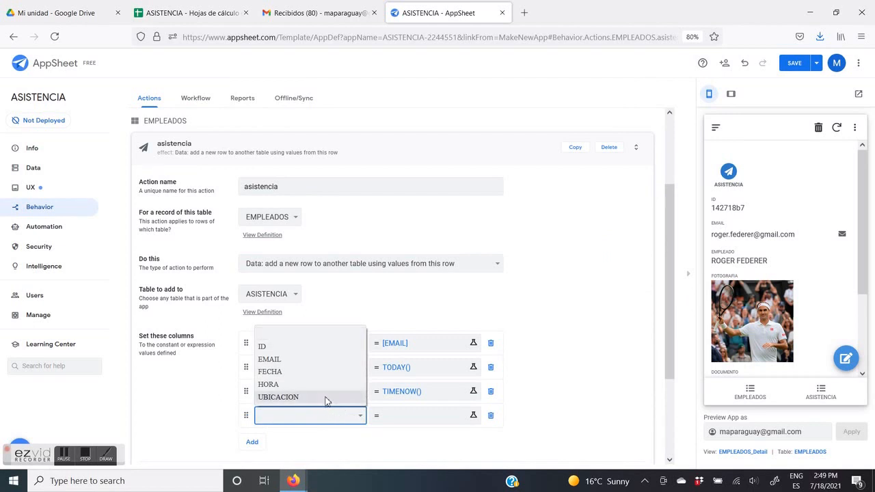
click(328, 401)
click(401, 417)
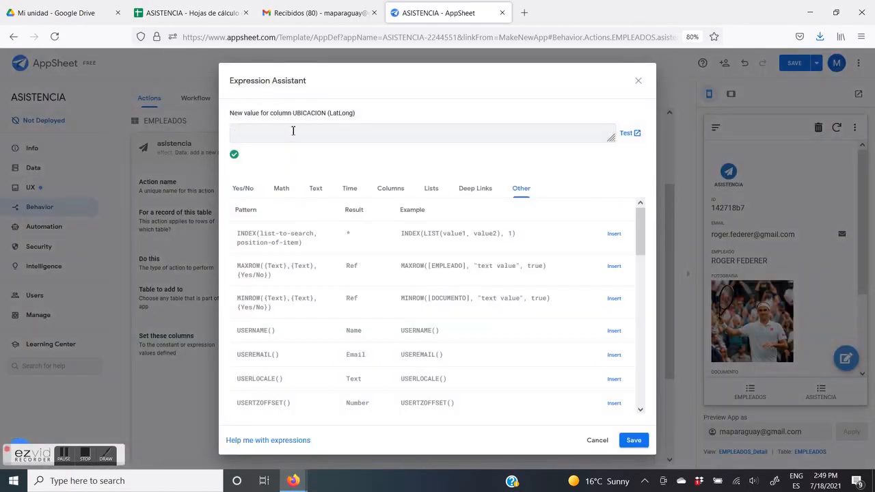
text(HERE()
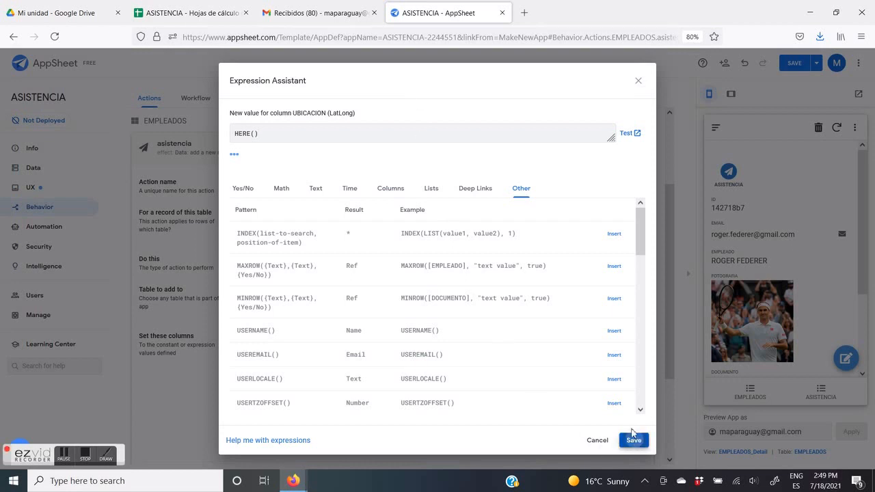
click(624, 443)
- Collapse the finished asistencia action, save the app and show the EMPLEADOS view in the preview
scroll(550, 270, down, 1)
scroll(547, 274, up, 3)
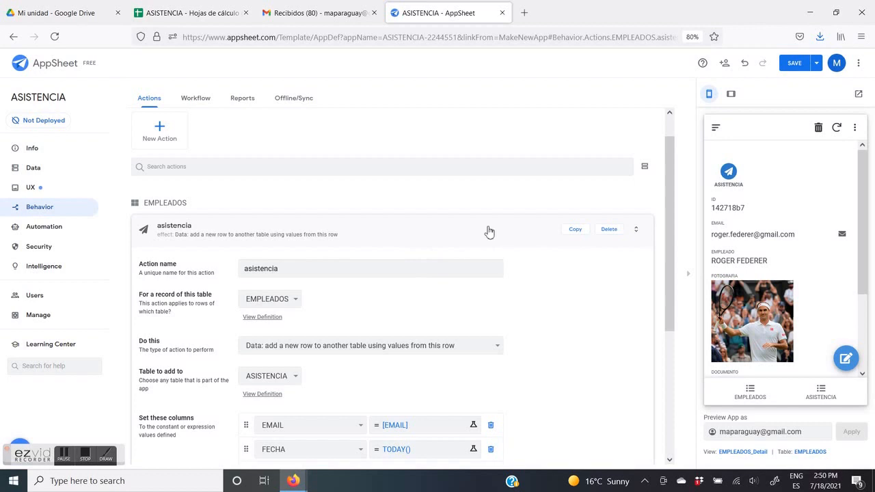
click(349, 239)
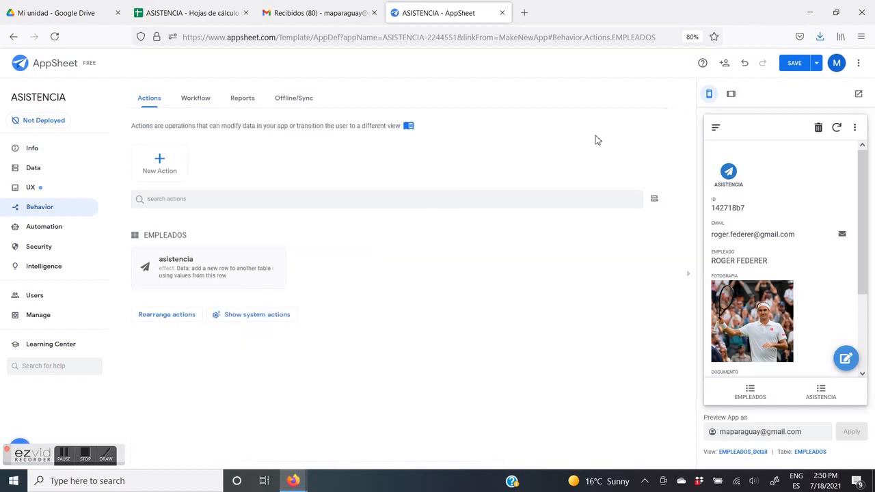
click(795, 63)
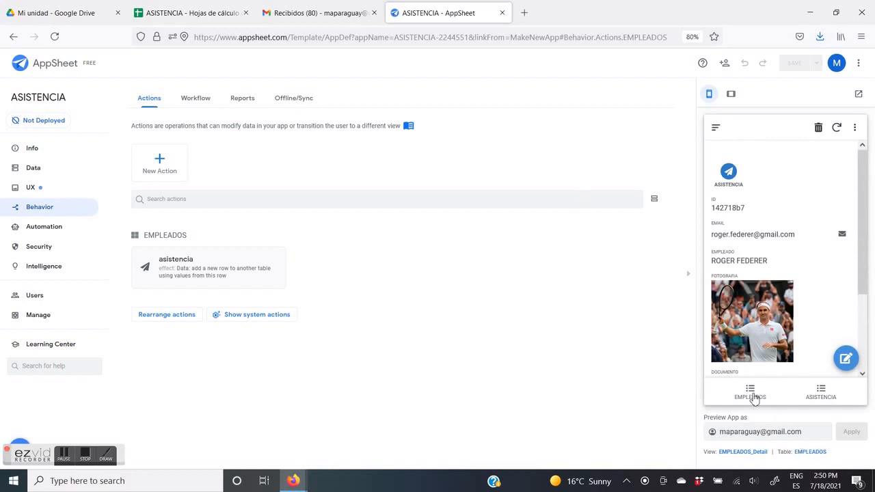
click(750, 393)
- Change the view type of the ASISTENCIA primary view to calendar
click(35, 189)
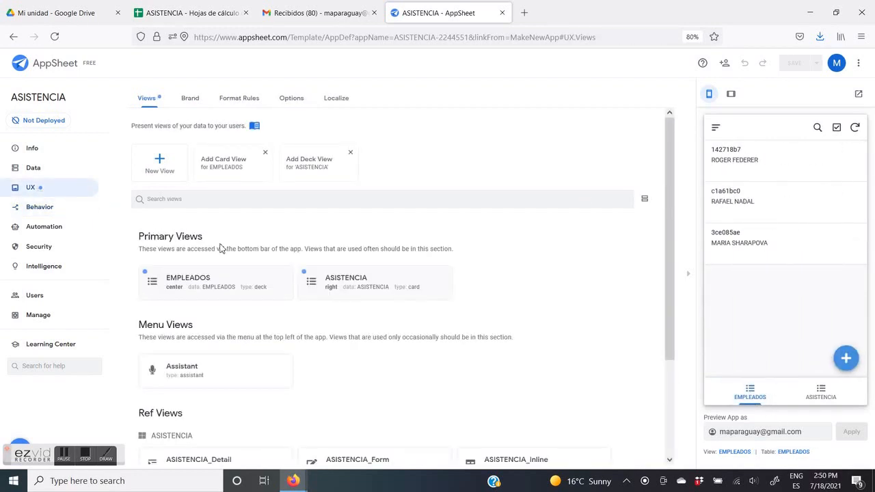
click(335, 282)
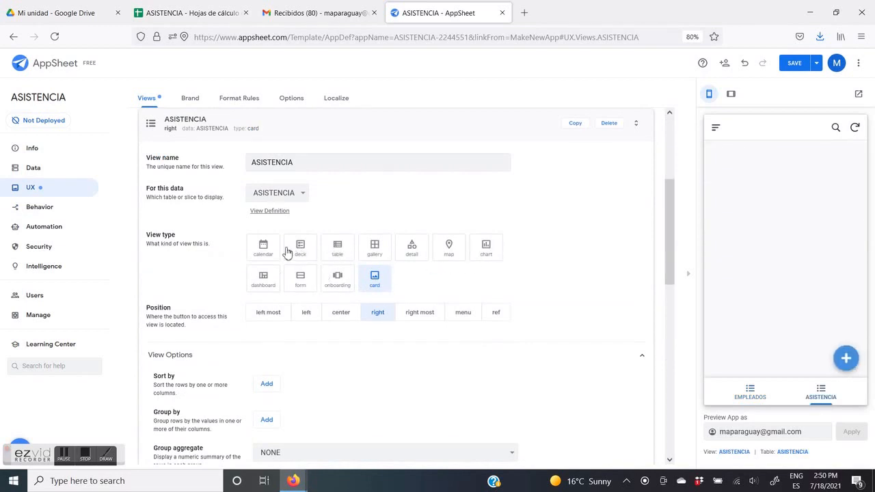
click(264, 249)
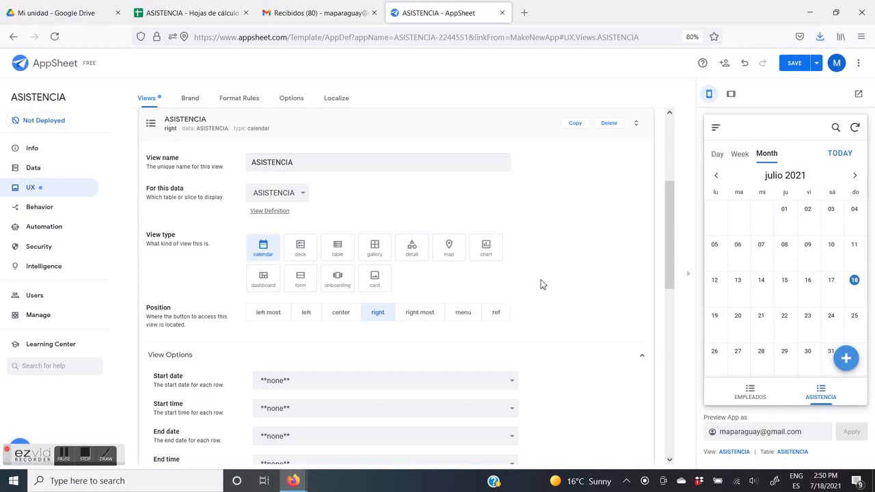
- Use FECHA as the start date of the ASISTENCIA calendar view and choose a column for its end date
scroll(533, 290, down, 2)
click(511, 305)
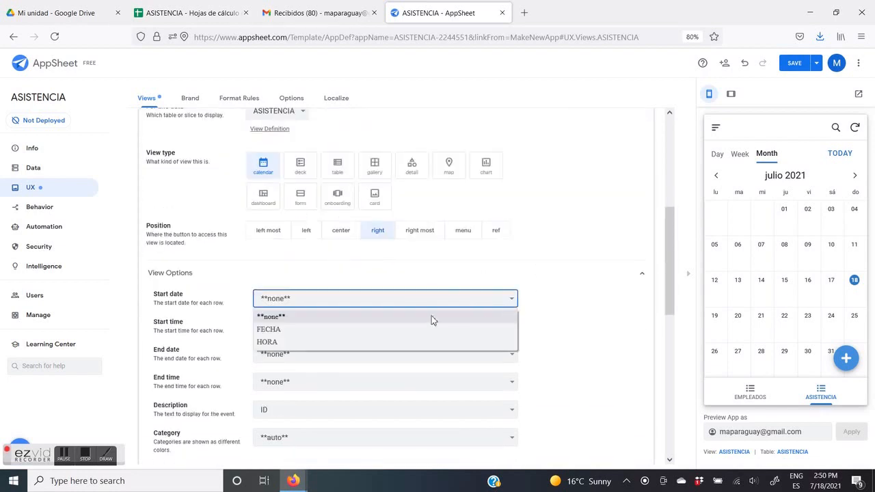
click(428, 327)
click(514, 357)
click(467, 387)
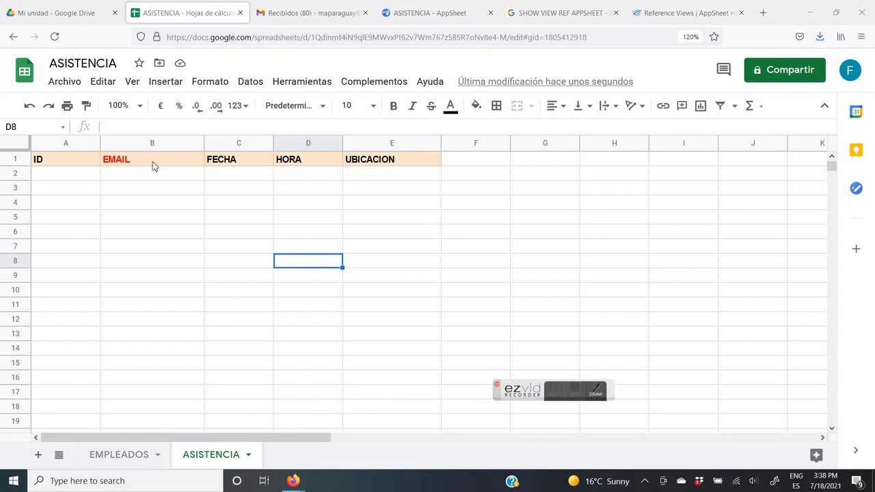
- Delete the ID column from the ASISTENCIA sheet of the Google Sheets spreadsheet
click(59, 143)
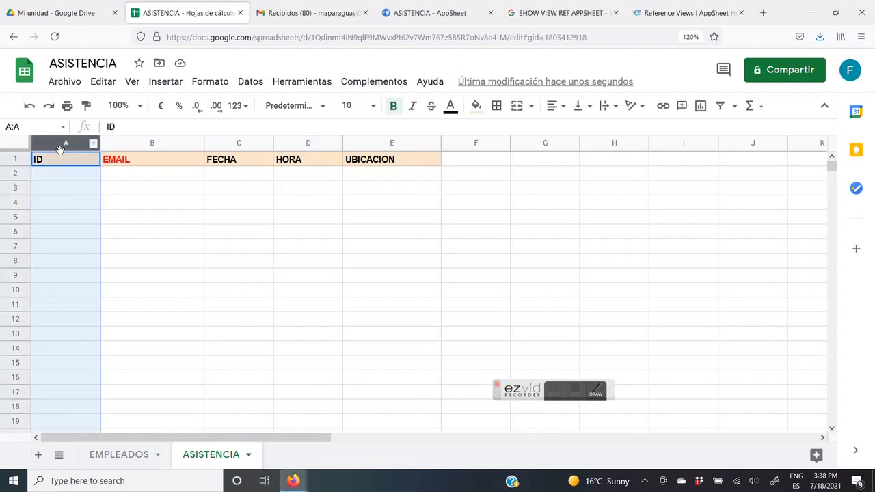
right_click(65, 144)
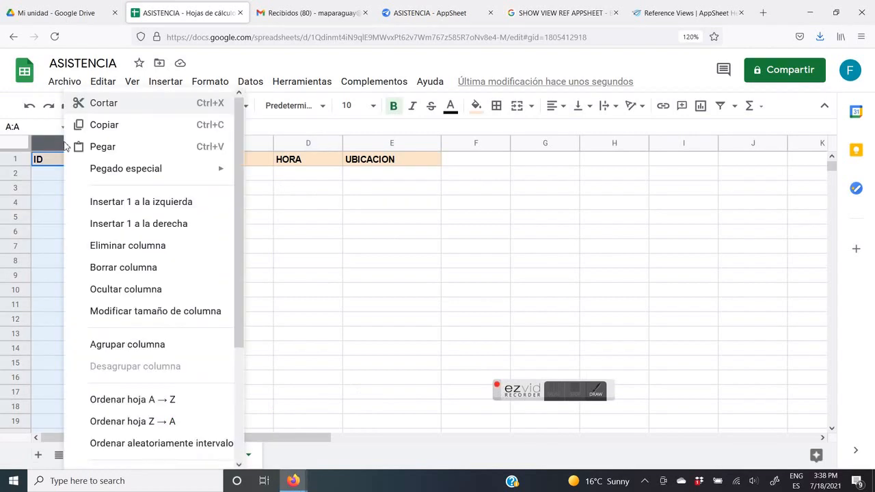
click(125, 246)
click(94, 175)
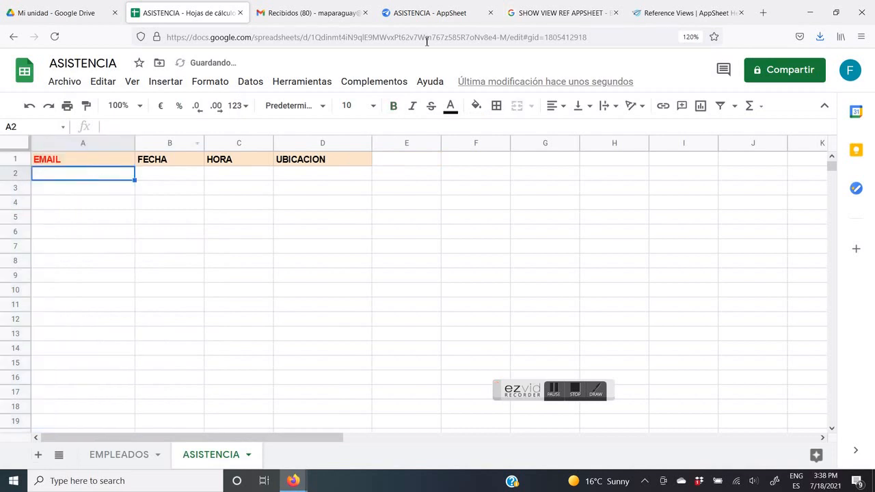
- Switch to the AppSheet editor and regenerate the column structure of the ASISTENCIA table
click(451, 11)
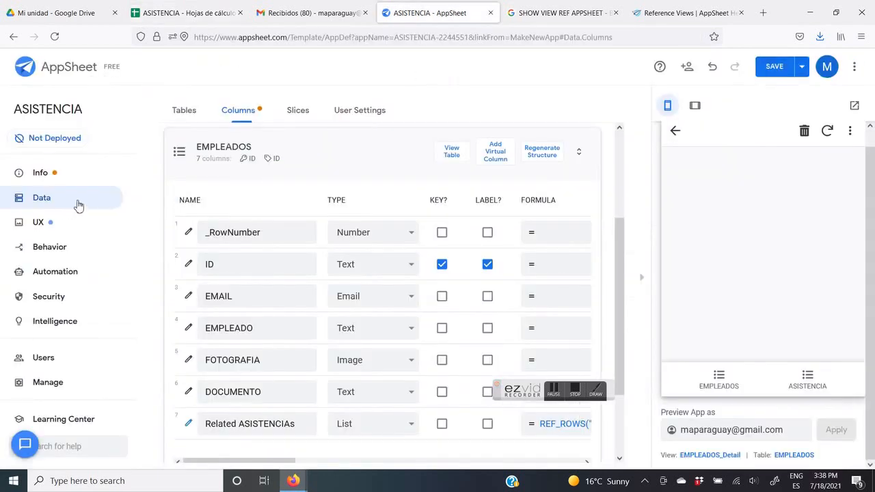
click(317, 156)
click(406, 297)
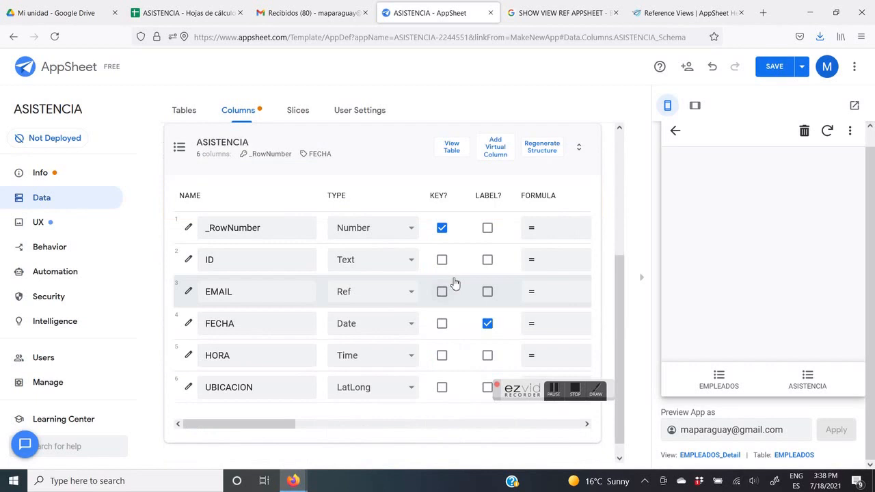
click(548, 153)
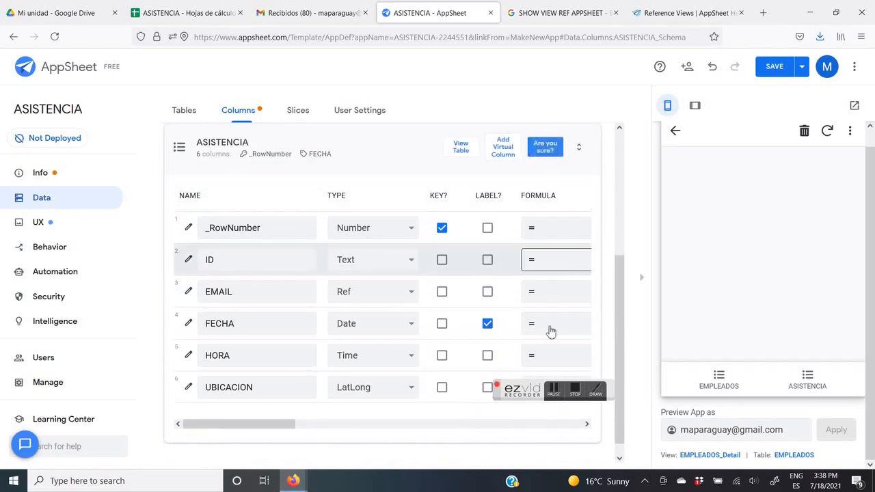
drag(516, 387, 463, 448)
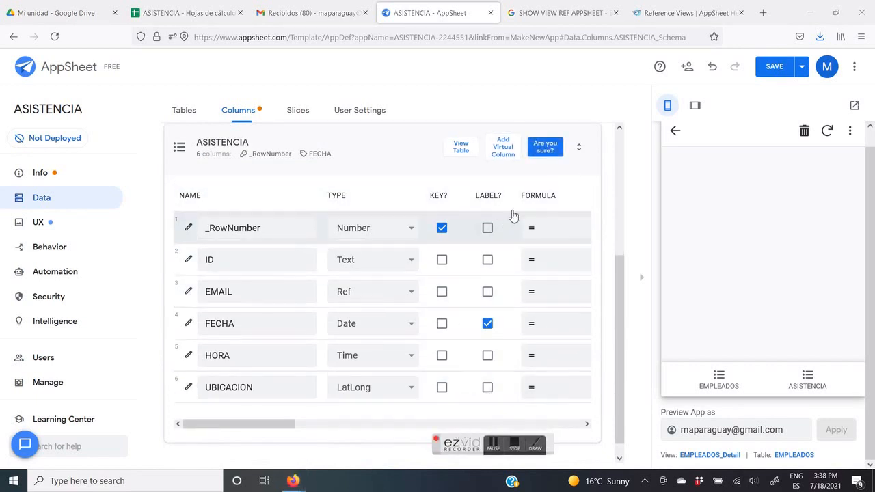
click(542, 146)
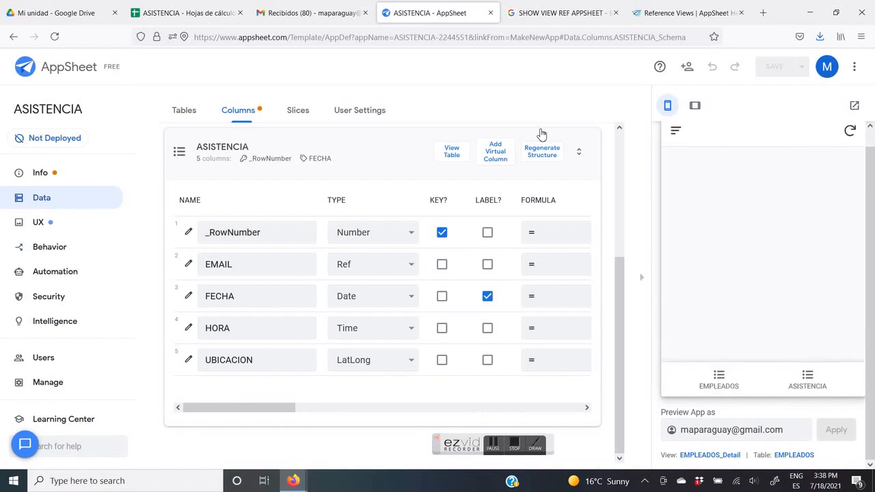
- Make EMAIL the key and EMPLEADO the label of the EMPLEADOS table in place of ID, and save the app
click(719, 377)
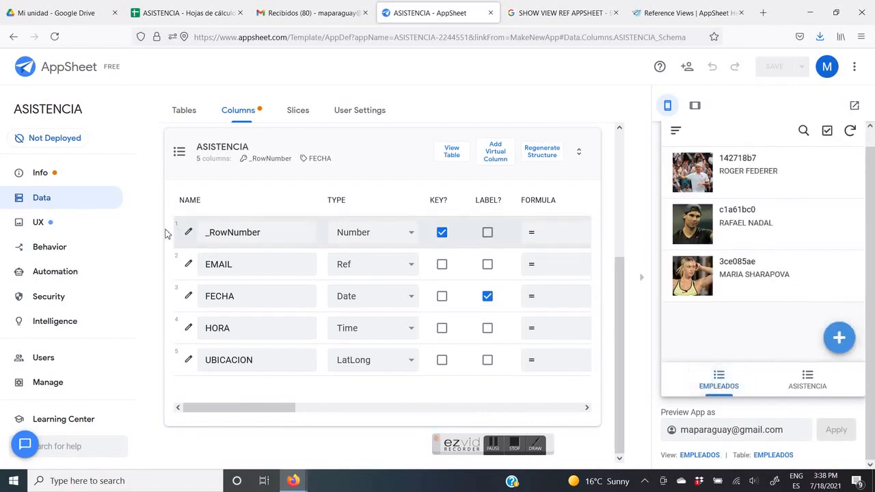
click(43, 199)
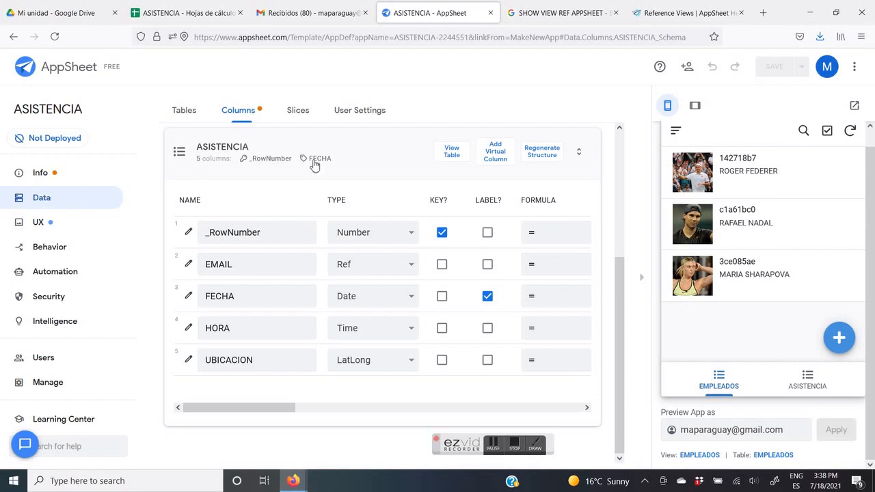
click(257, 299)
scroll(439, 294, down, 3)
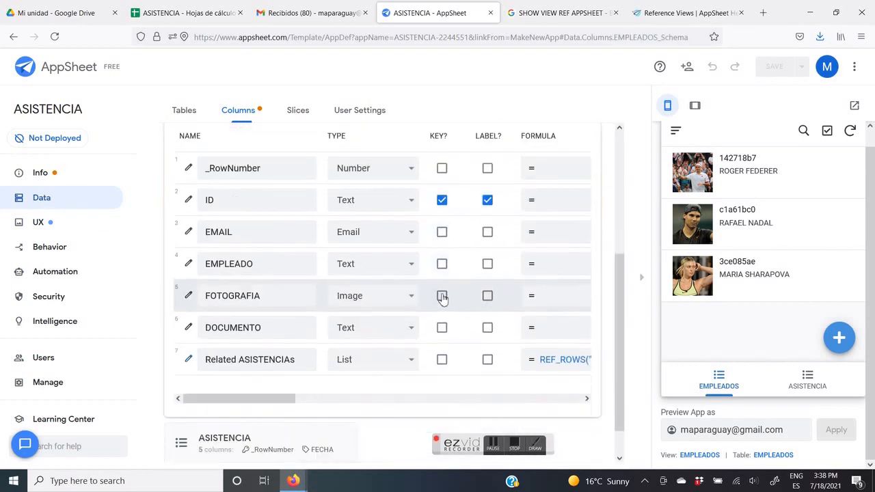
click(443, 196)
click(488, 225)
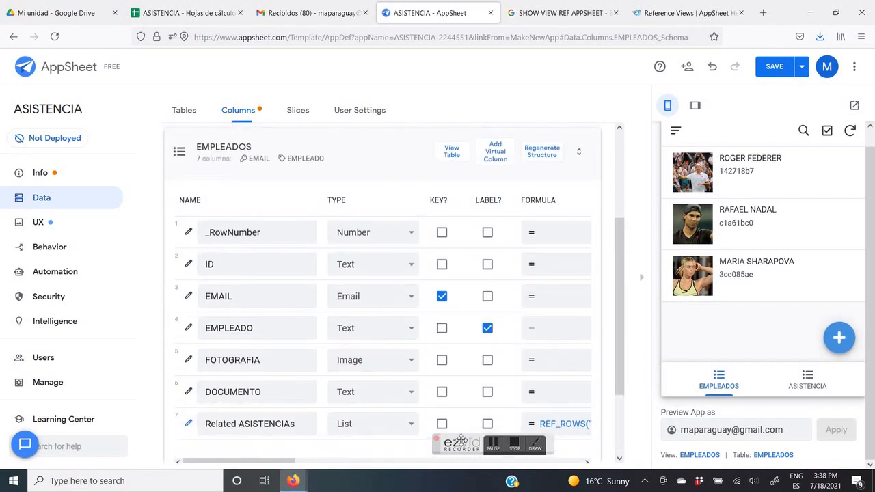
click(777, 66)
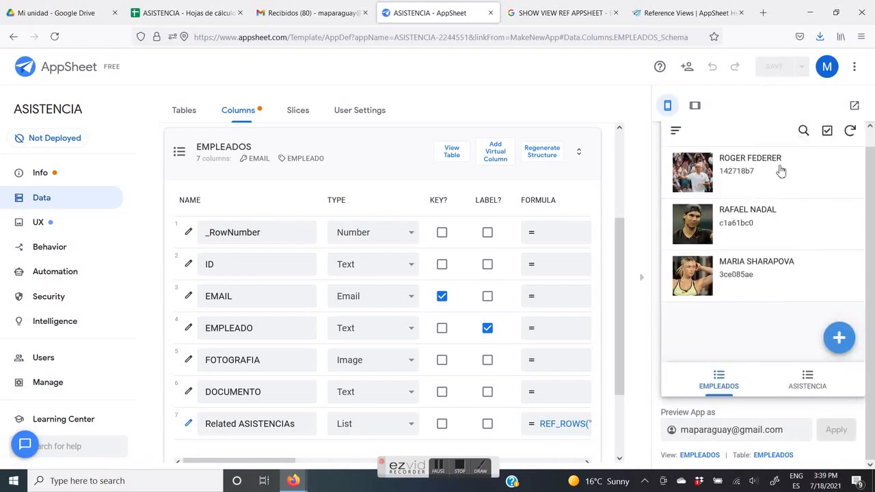
- Open ROGER FEDERER's record in the app preview and run the ASISTENCIA action to register his attendance
click(781, 171)
scroll(804, 253, down, 5)
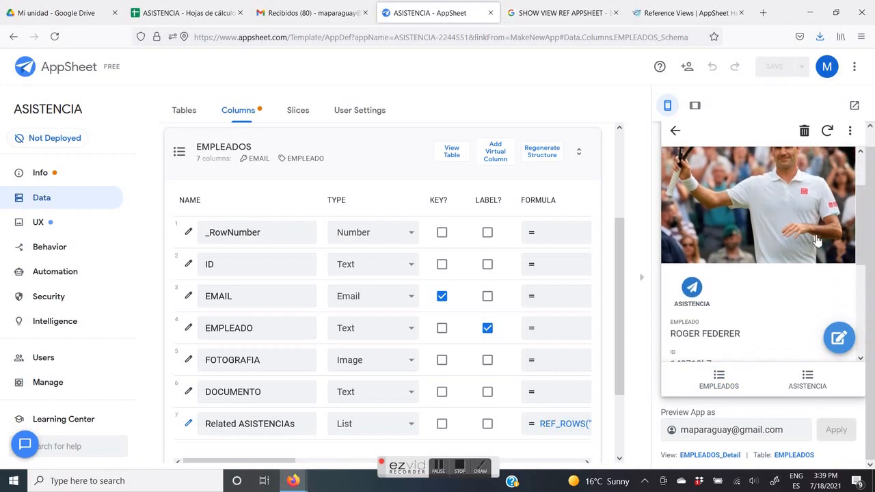
scroll(804, 253, down, 2)
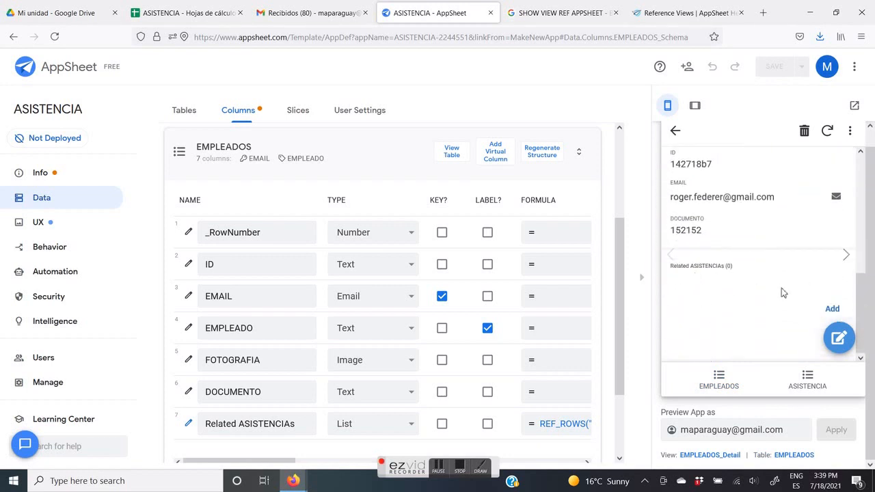
scroll(782, 290, up, 4)
scroll(779, 281, up, 1)
click(697, 286)
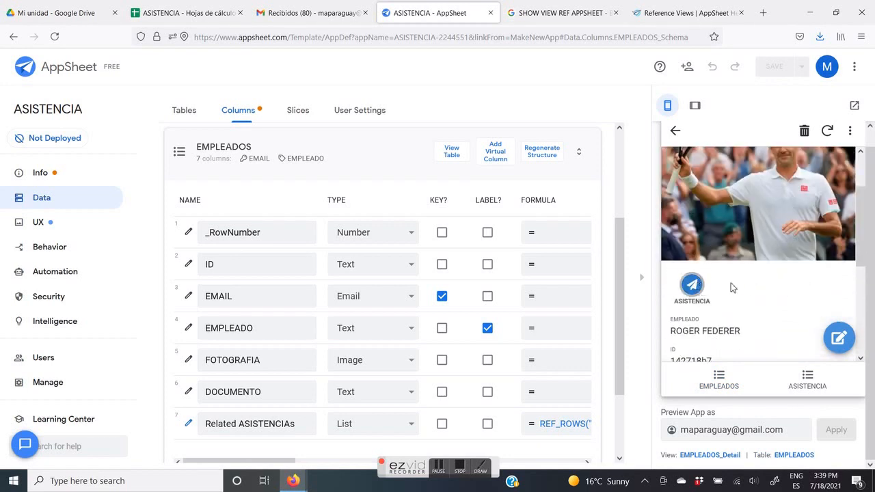
- Examine the date, time and location of ROGER FEDERER's new related attendance record, including its detail view, in the app preview
scroll(767, 289, down, 5)
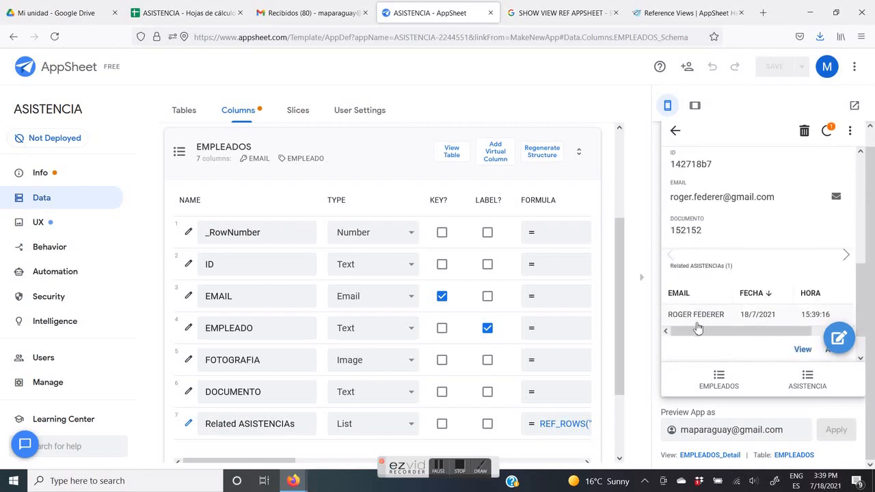
mouse_move(723, 333)
mouse_down()
mouse_move(762, 333)
mouse_move(708, 336)
mouse_up()
scroll(778, 315, down, 1)
click(801, 274)
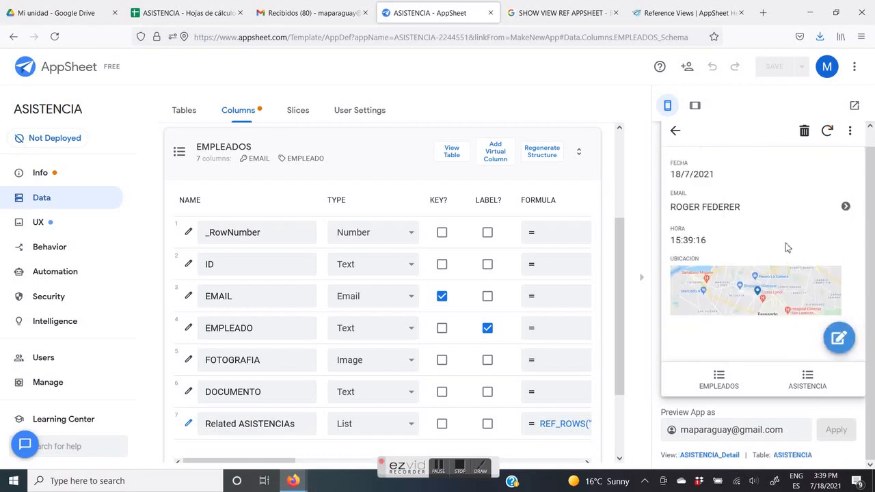
click(676, 130)
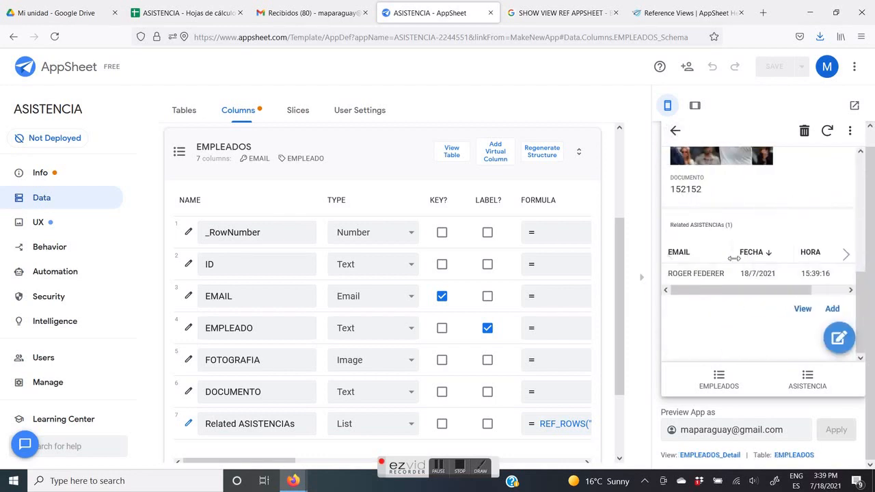
- Switch to the Google Sheets spreadsheet and check the date, time and location of the new row in the ASISTENCIA sheet
click(196, 15)
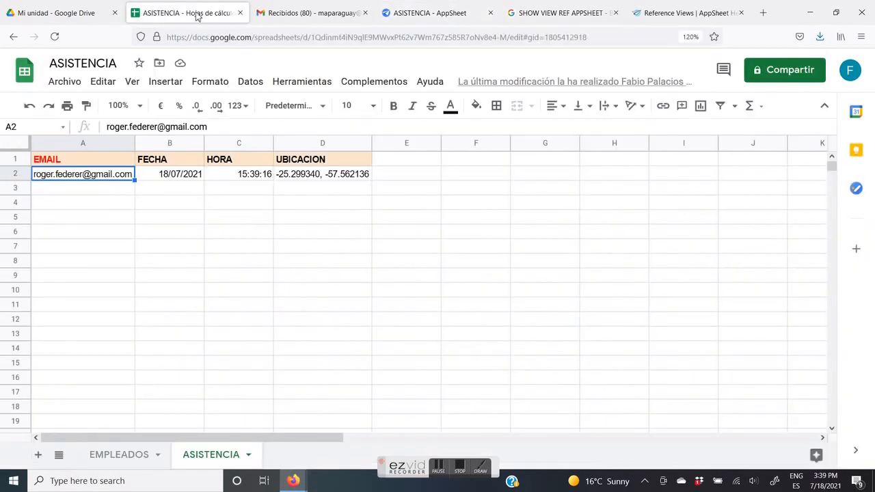
click(176, 180)
click(225, 176)
click(285, 180)
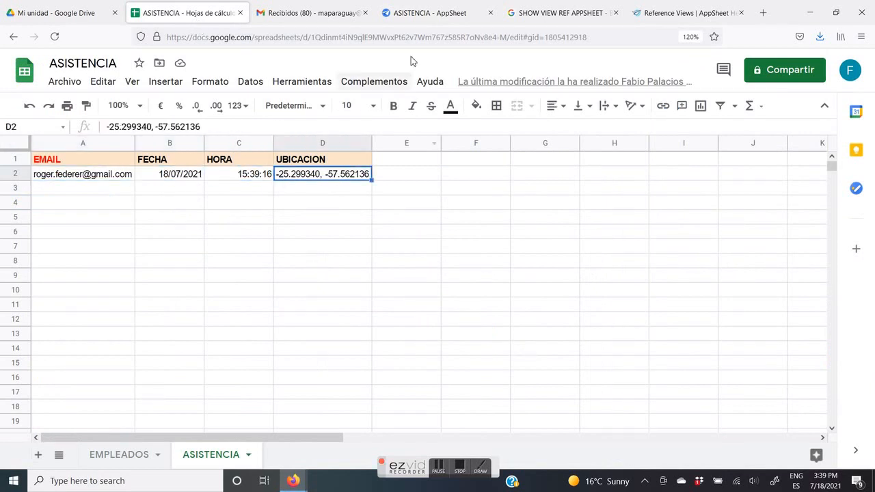
- Switch to the AppSheet editor and register a second attendance for ROGER FEDERER with the ASISTENCIA action
click(435, 15)
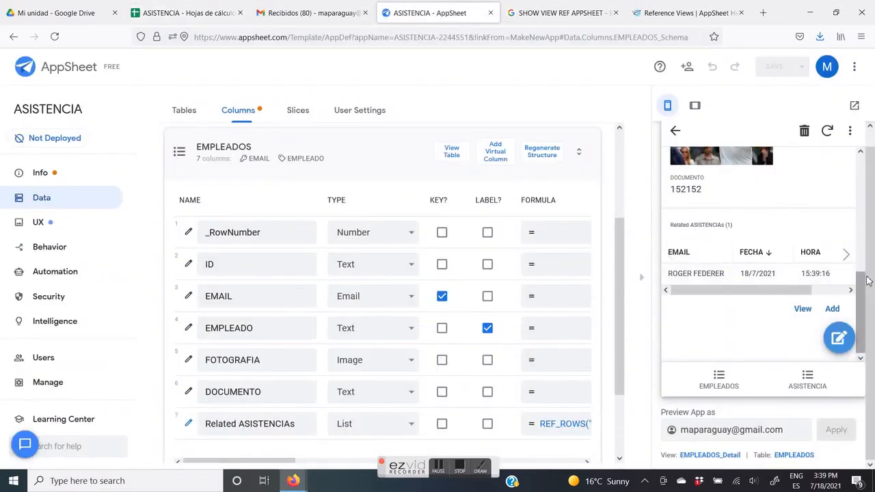
scroll(752, 240, up, 5)
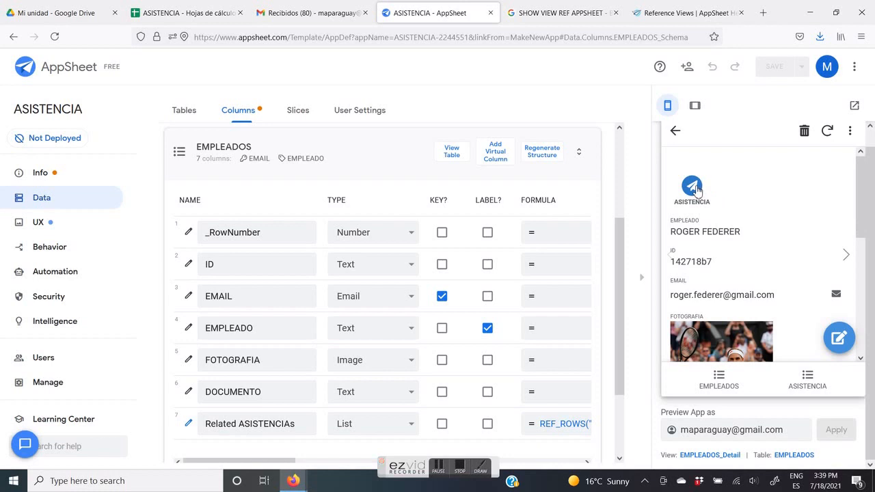
click(692, 189)
drag(860, 220, 864, 336)
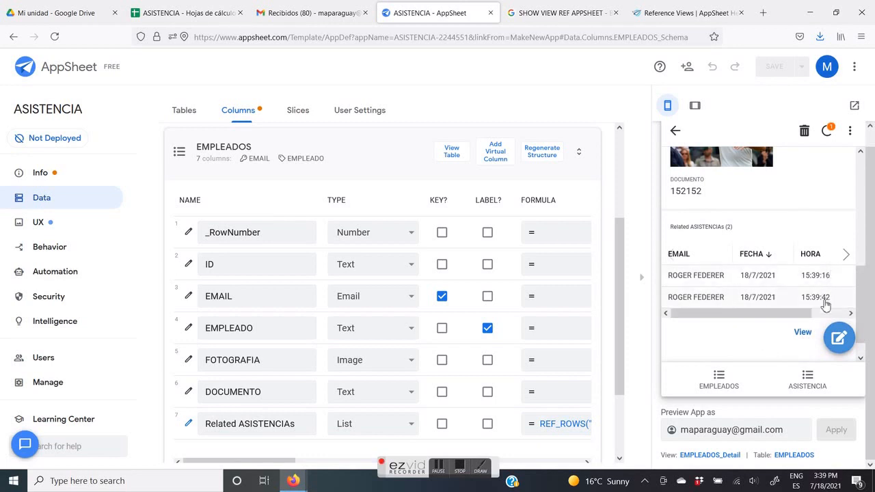
- Switch to the Google Sheets spreadsheet and check the time and location of ROGER FEDERER's second attendance row
click(175, 21)
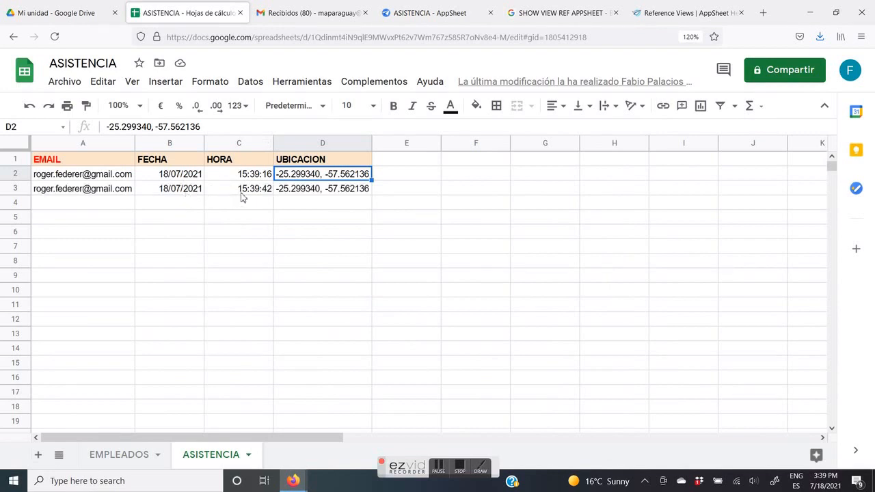
click(242, 196)
click(301, 196)
click(242, 196)
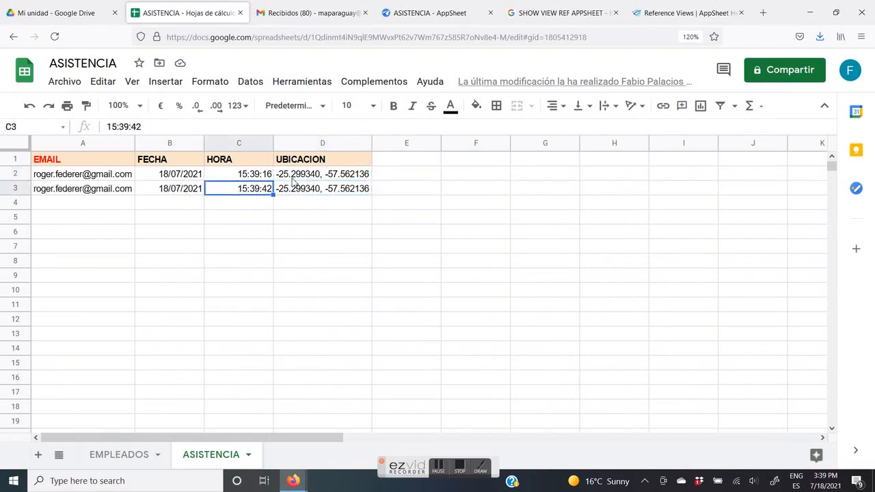
- Switch to the AppSheet editor, register an attendance for MARIA SHARAPOVA with the ASISTENCIA action and review her related records
click(428, 12)
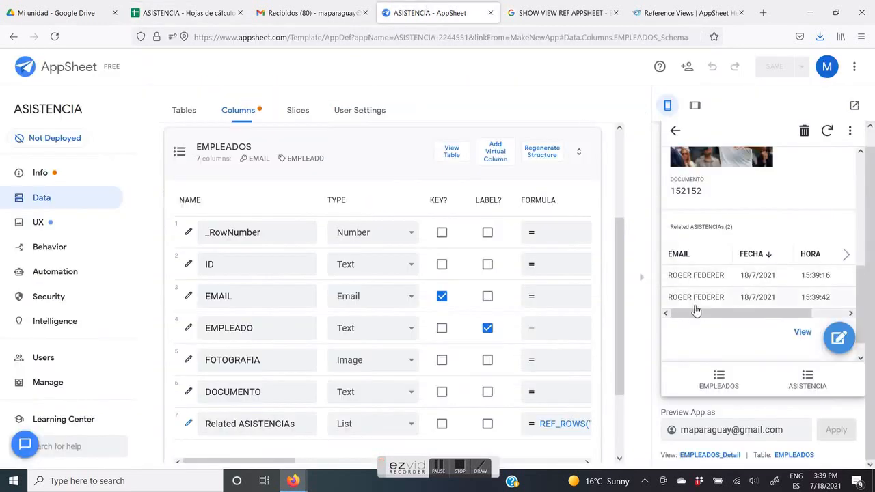
click(719, 379)
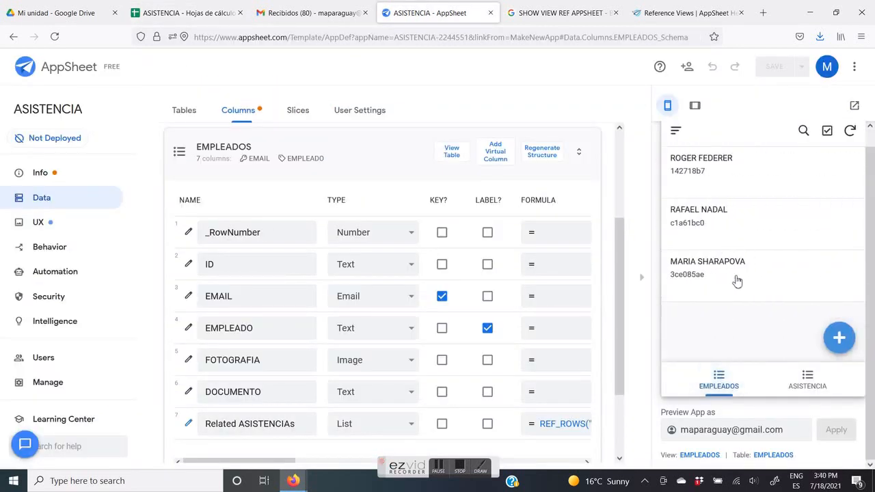
click(737, 281)
scroll(745, 205, down, 5)
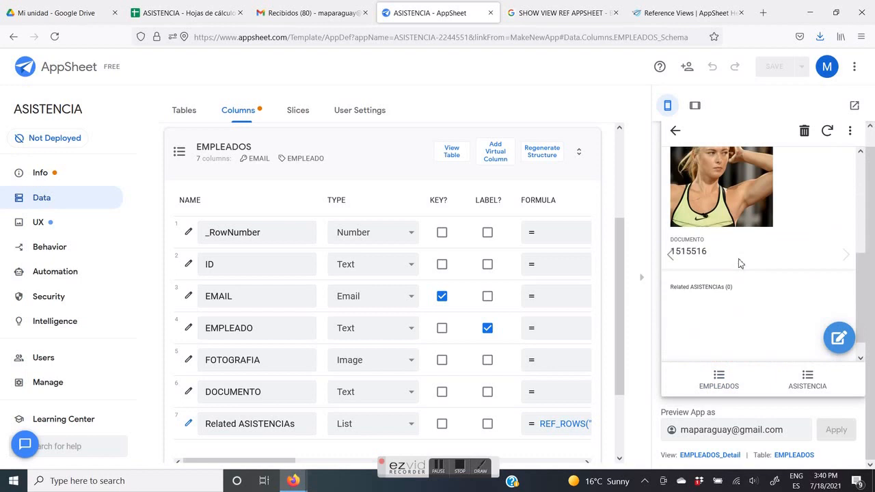
click(182, 19)
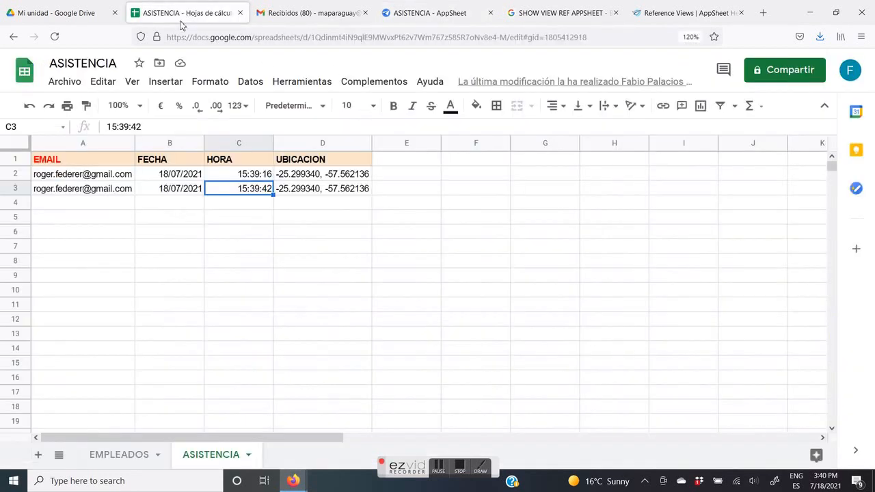
click(426, 12)
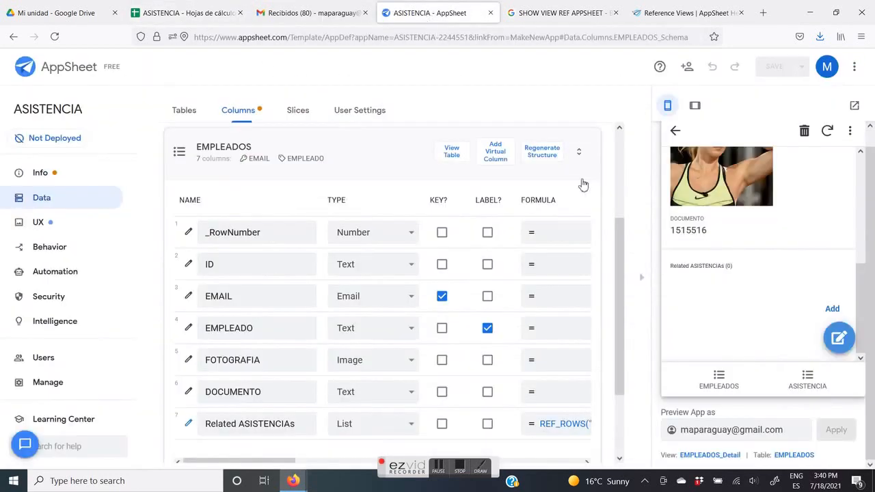
scroll(793, 260, up, 5)
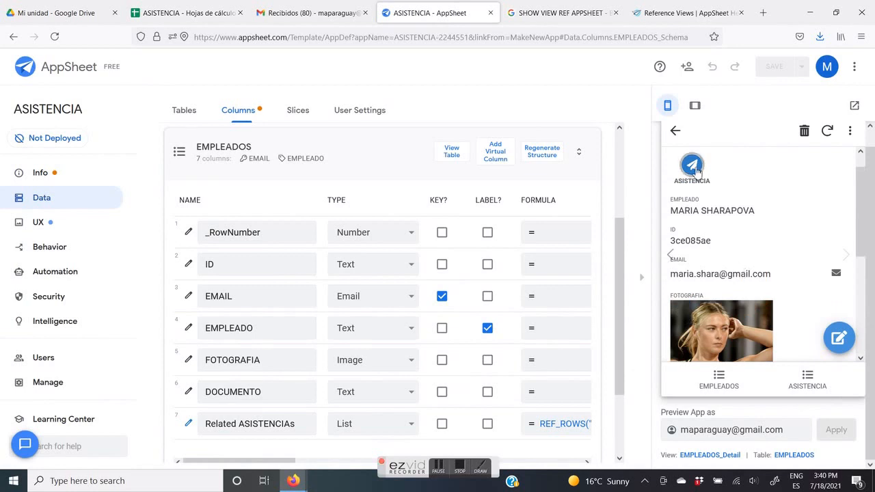
scroll(788, 225, down, 3)
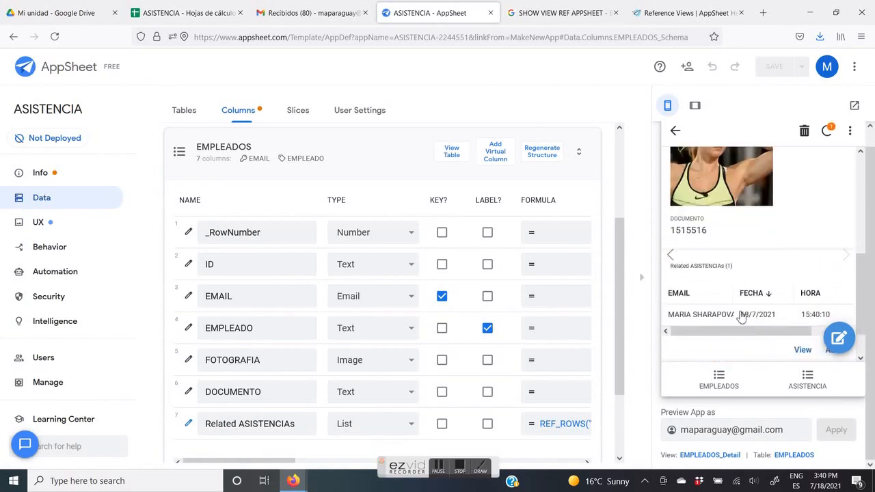
drag(754, 337, 719, 342)
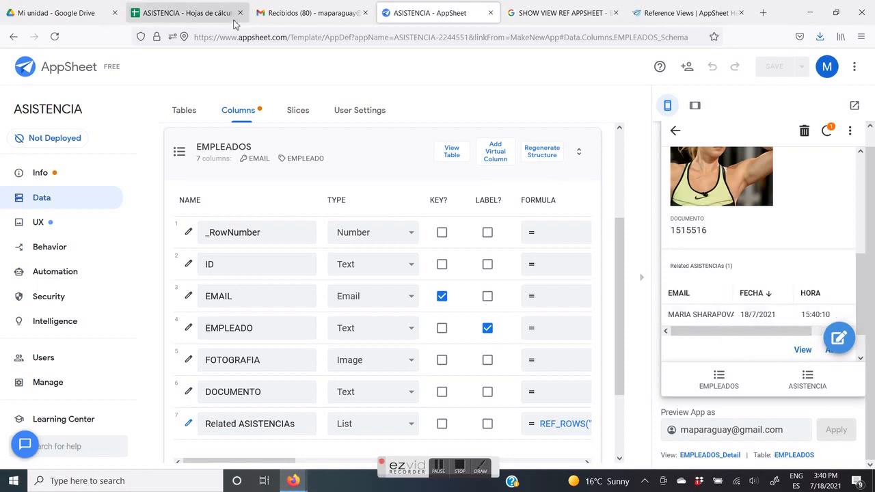
- Switch to the Google Sheets spreadsheet and check the location and email of MARIA SHARAPOVA's attendance row
click(199, 13)
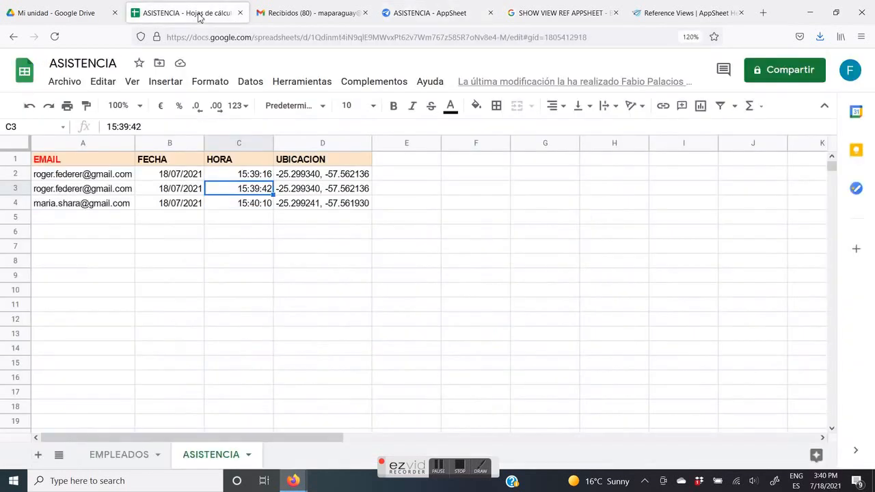
click(320, 207)
click(114, 214)
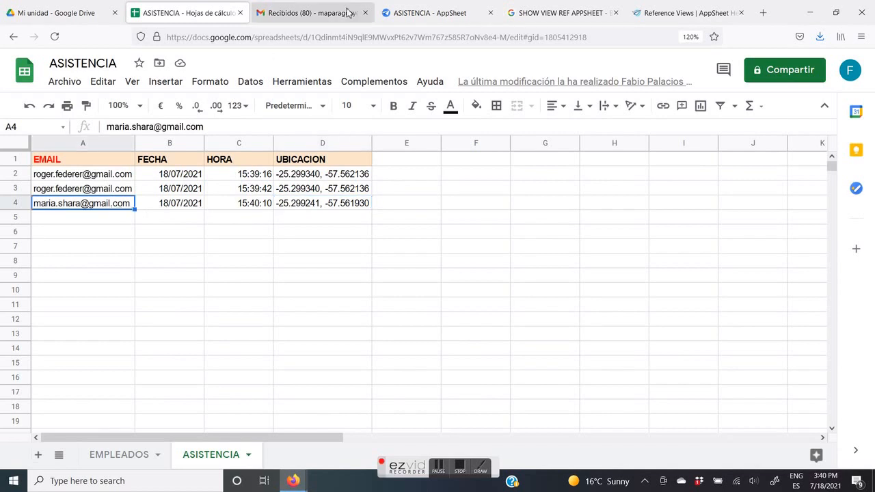
- Switch to the AppSheet editor and register a second attendance for MARIA SHARAPOVA with the ASISTENCIA action
click(411, 13)
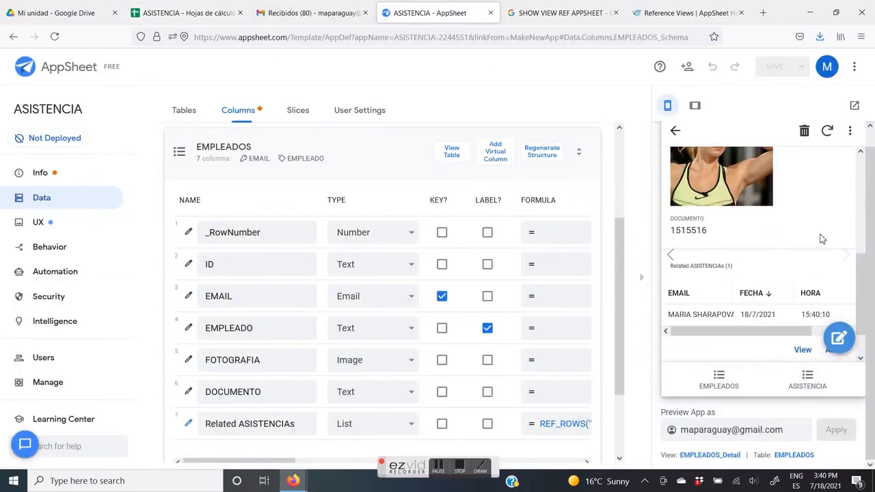
scroll(821, 238, up, 4)
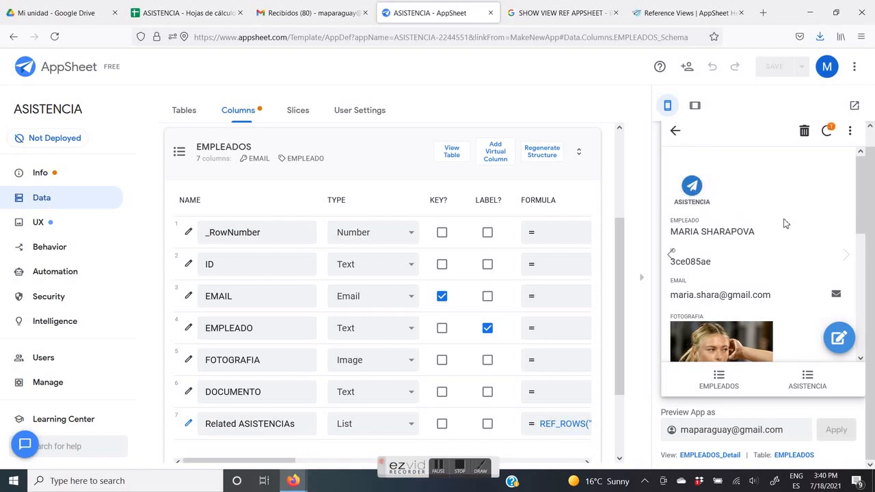
scroll(785, 226, down, 4)
drag(755, 290, 777, 292)
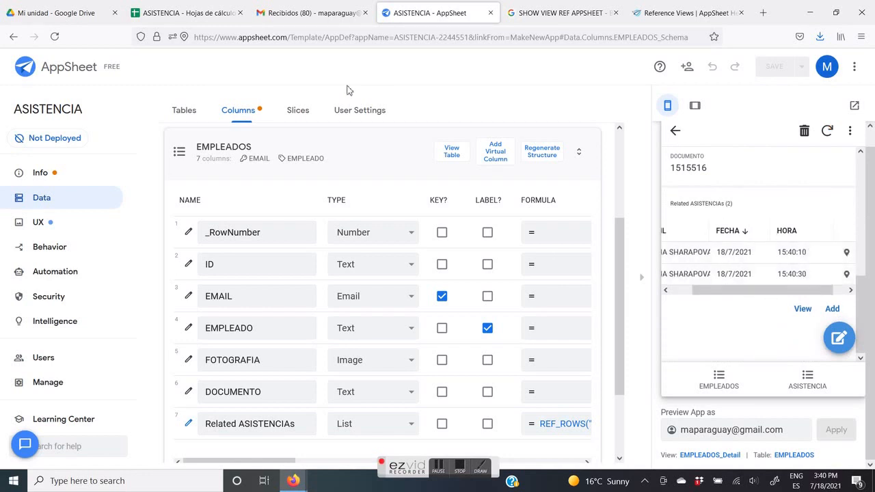
- Switch to the Google Sheets spreadsheet and compare the locations of MARIA SHARAPOVA's two attendance rows
click(179, 14)
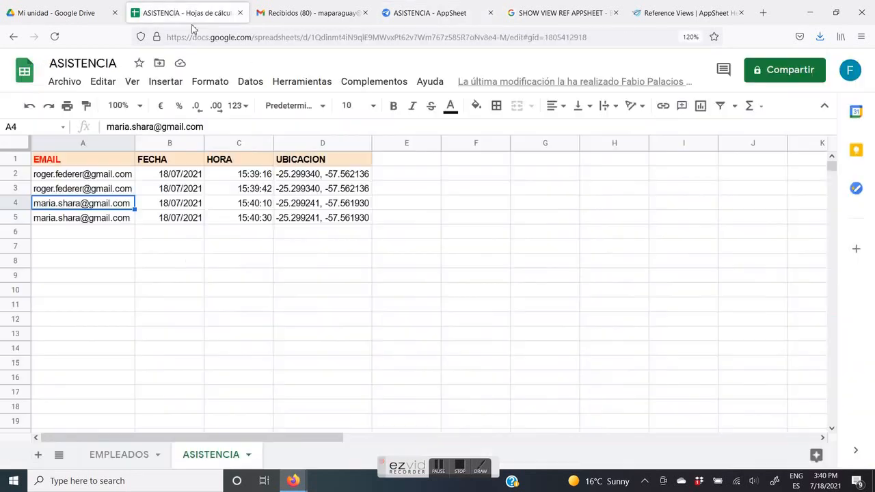
click(356, 218)
click(354, 207)
click(348, 220)
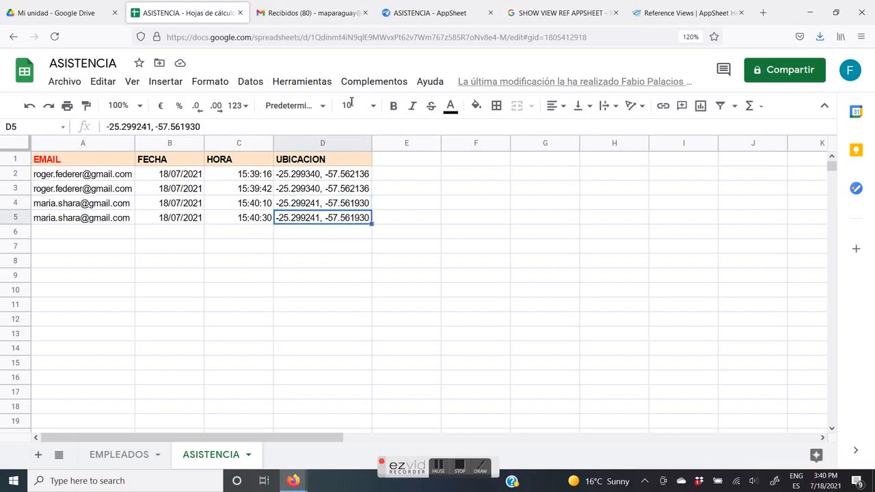
- Switch to the AppSheet editor and use HORA as both the start time and the end time of the ASISTENCIA calendar view
click(425, 20)
click(808, 375)
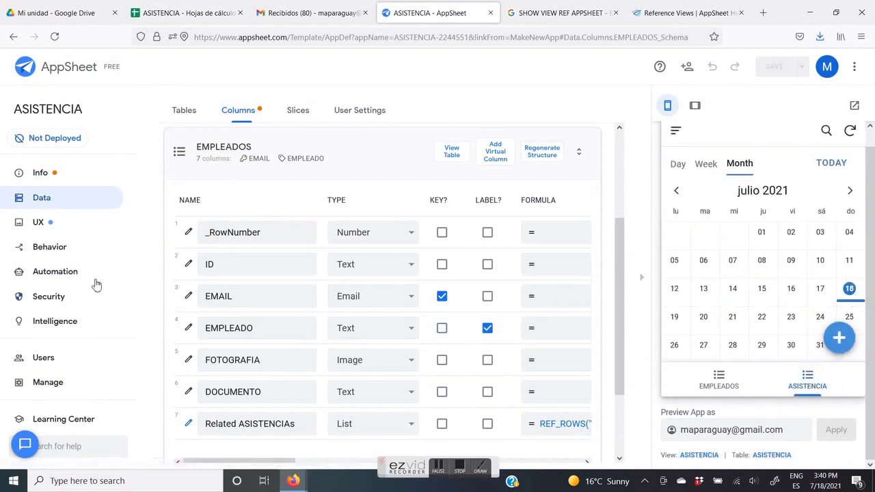
click(45, 226)
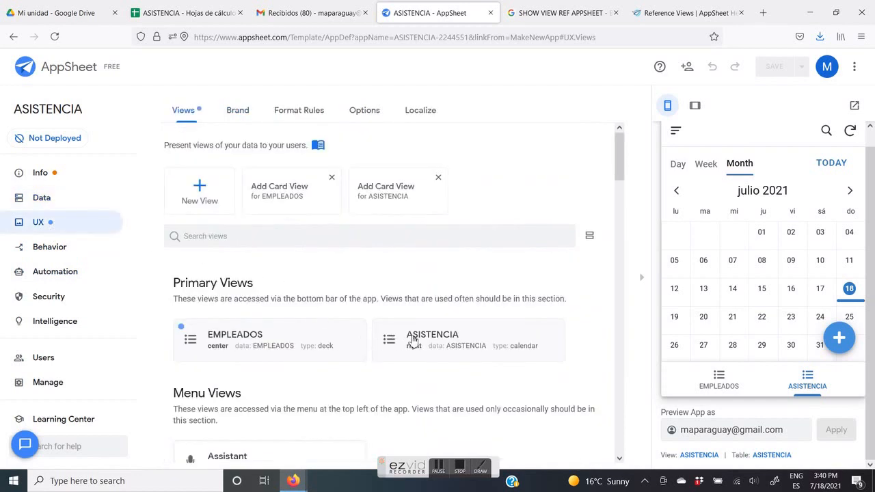
click(412, 340)
scroll(427, 308, down, 3)
scroll(426, 307, down, 3)
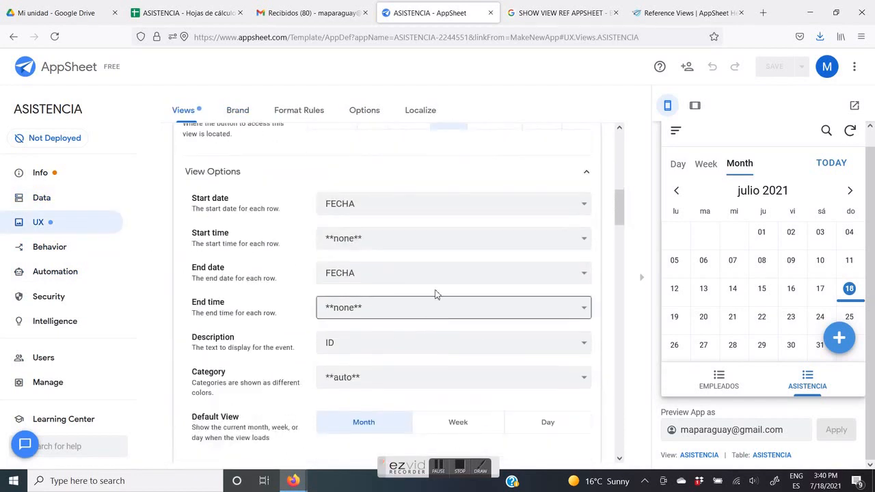
click(443, 243)
click(354, 294)
click(373, 308)
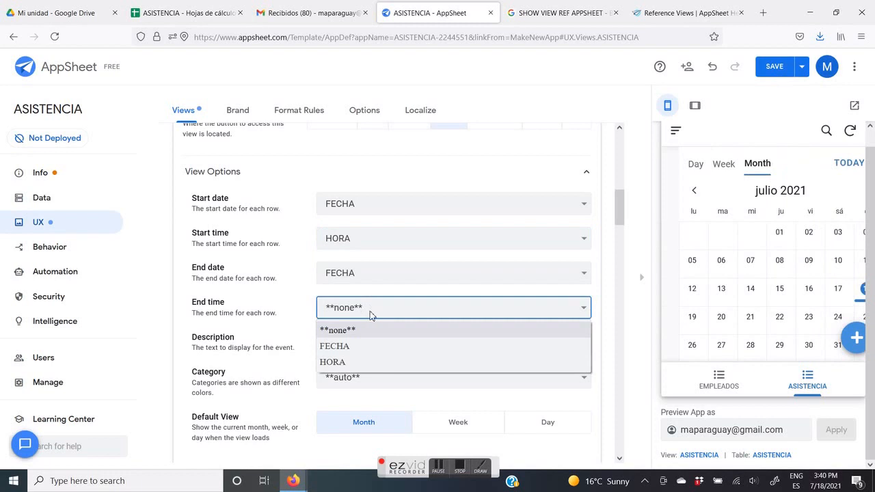
click(352, 361)
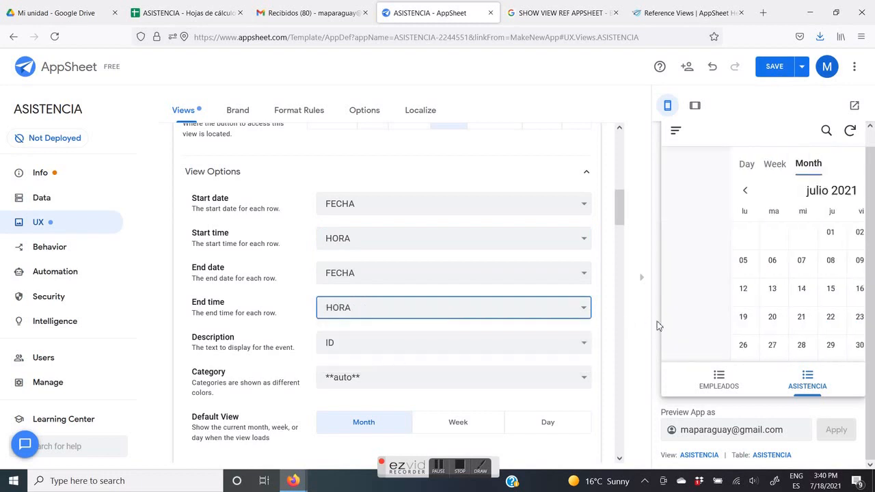
- Open 18 July 2021 in the calendar preview to view that day's attendance entries
click(852, 294)
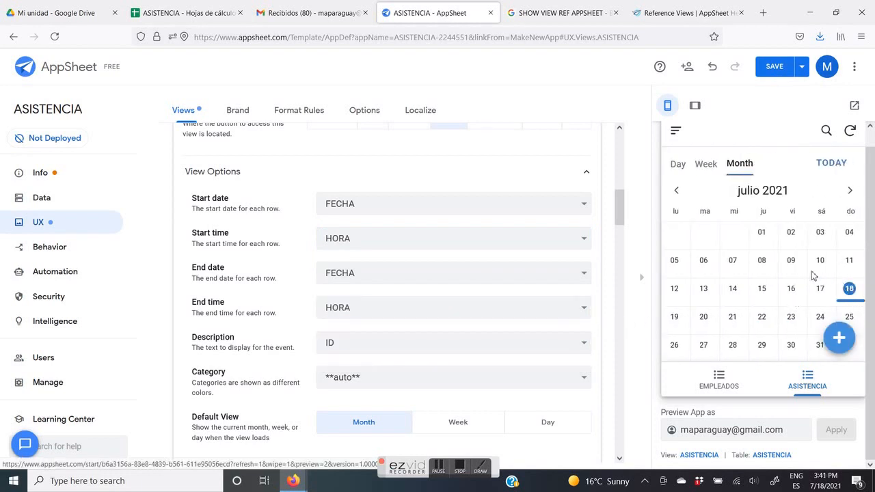
click(851, 300)
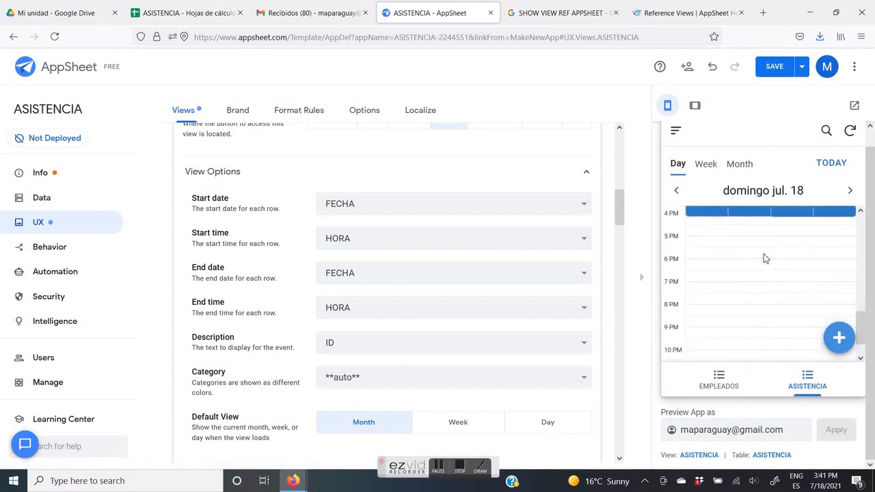
- Open attendance entries around 4 PM on 18 July in the calendar preview to view their details, and return to the day view
scroll(766, 258, up, 5)
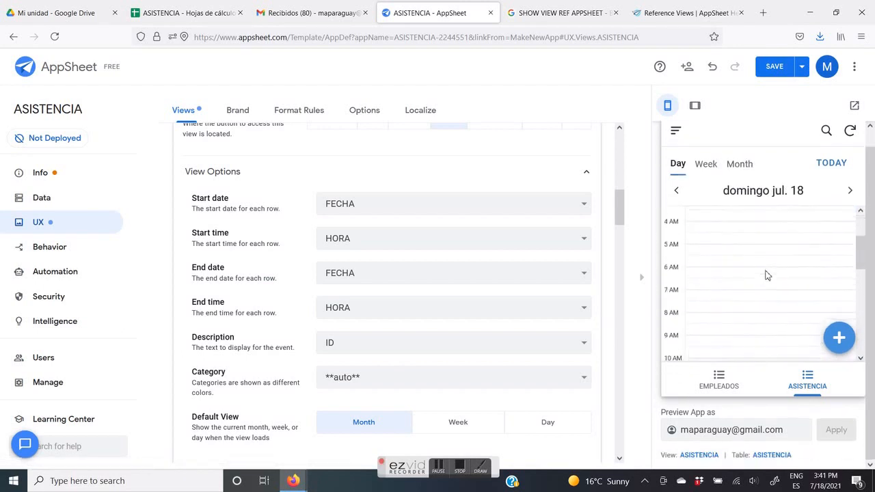
scroll(724, 277, down, 4)
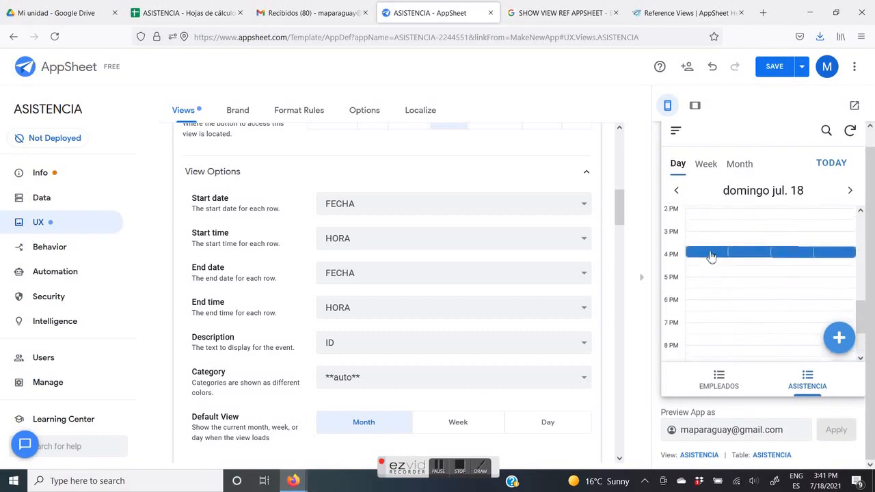
click(711, 254)
click(676, 130)
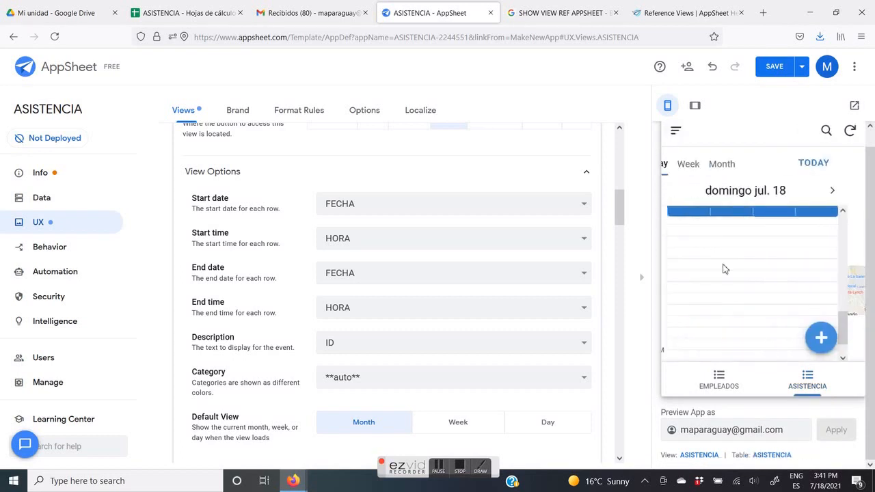
click(747, 216)
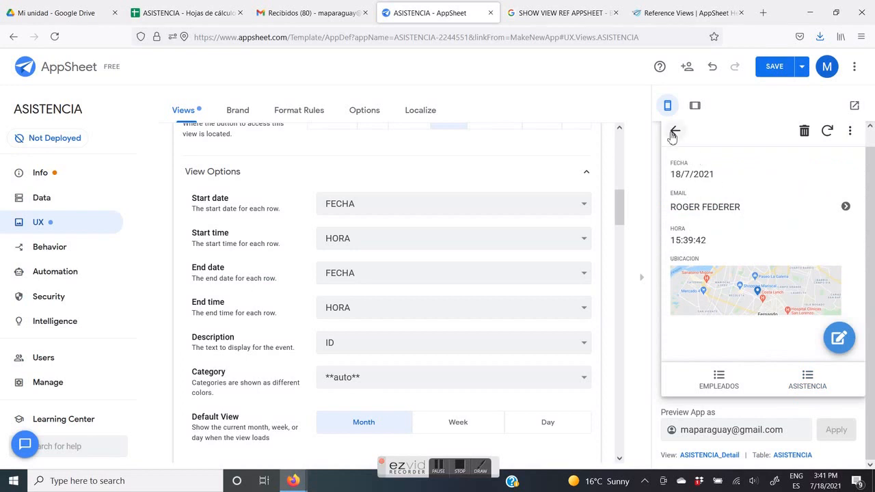
click(675, 130)
- Use EMAIL as the description displayed for events in the ASISTENCIA calendar view
scroll(347, 280, down, 3)
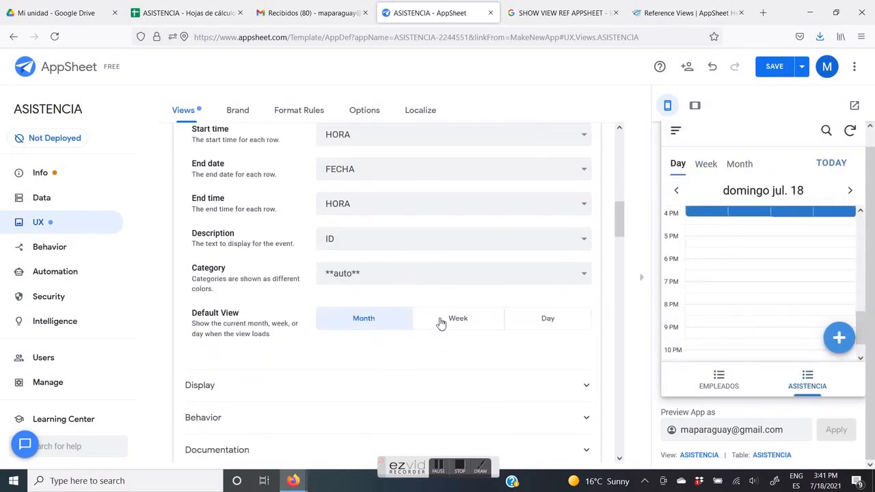
scroll(441, 309, up, 3)
scroll(442, 314, down, 2)
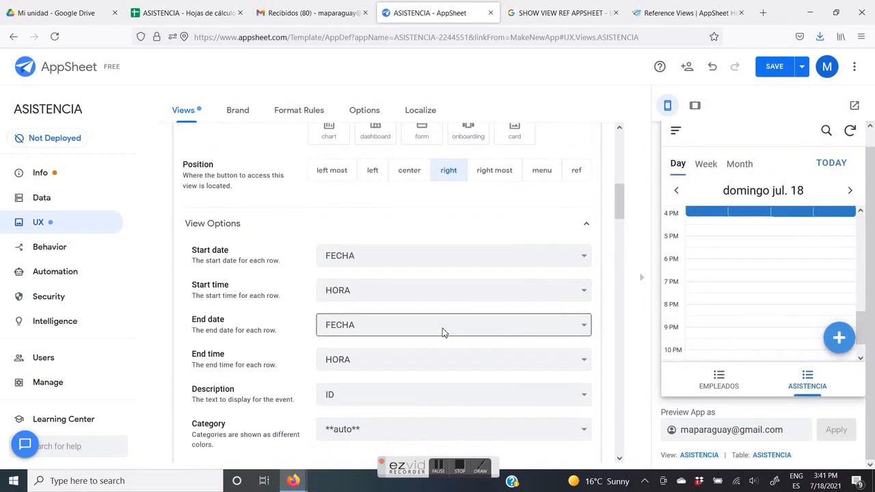
scroll(442, 328, down, 2)
click(468, 347)
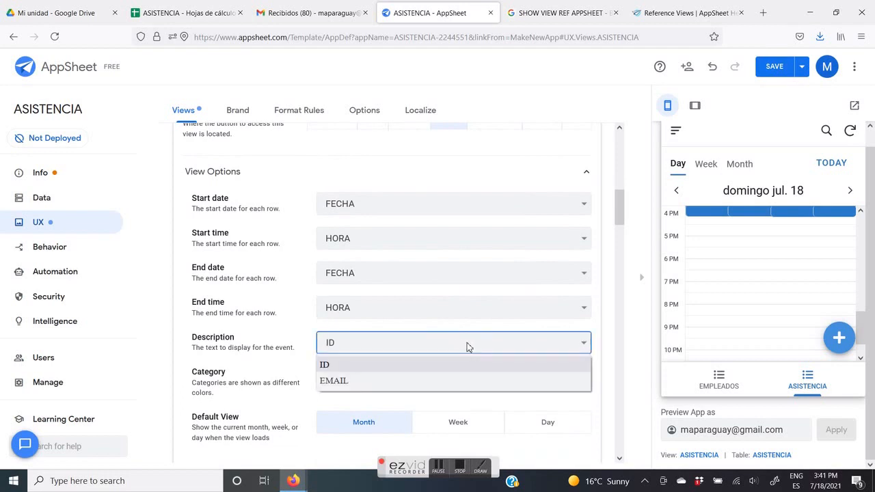
click(420, 382)
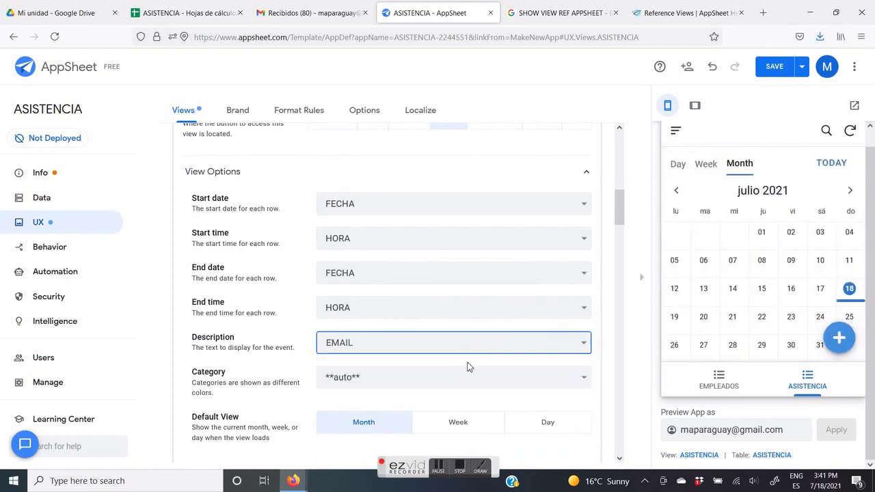
click(462, 387)
click(464, 386)
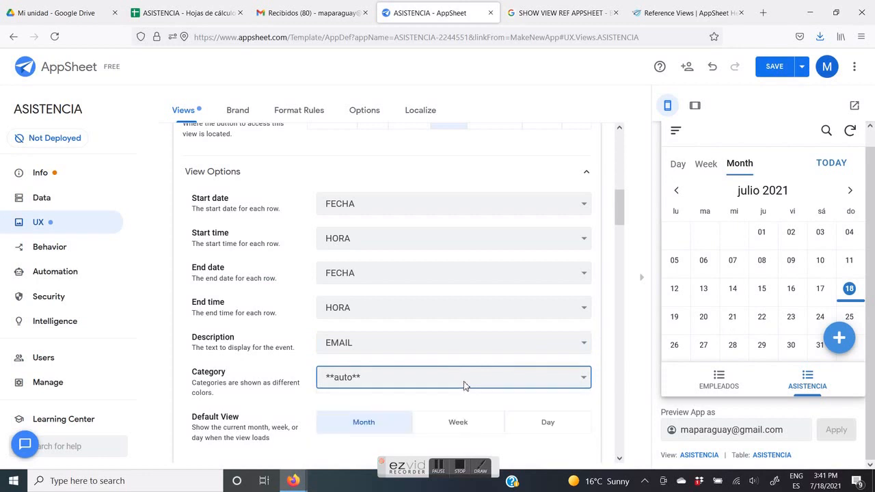
- Check the entry labels for 18 July 2021 in the calendar preview's day view and save the app
click(847, 308)
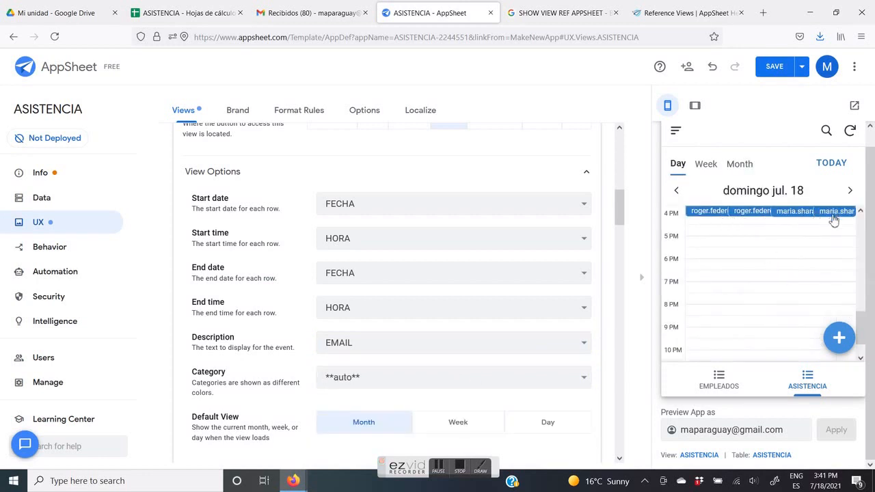
drag(863, 333, 865, 321)
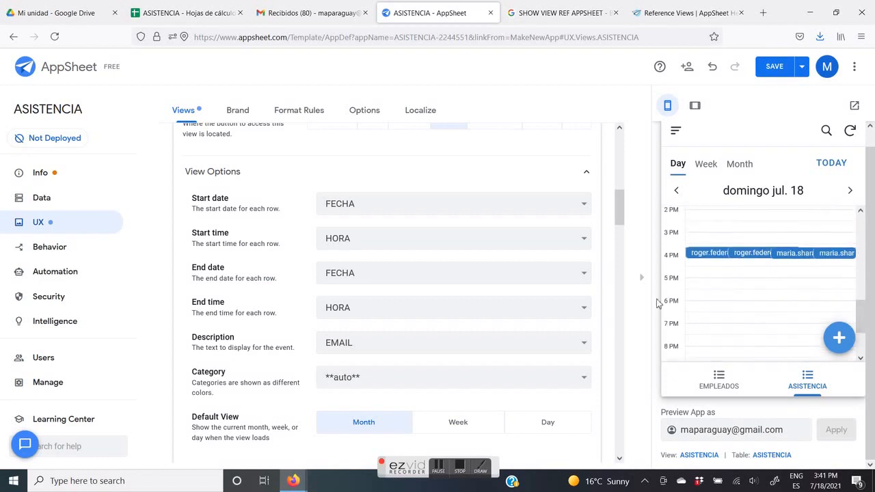
click(773, 69)
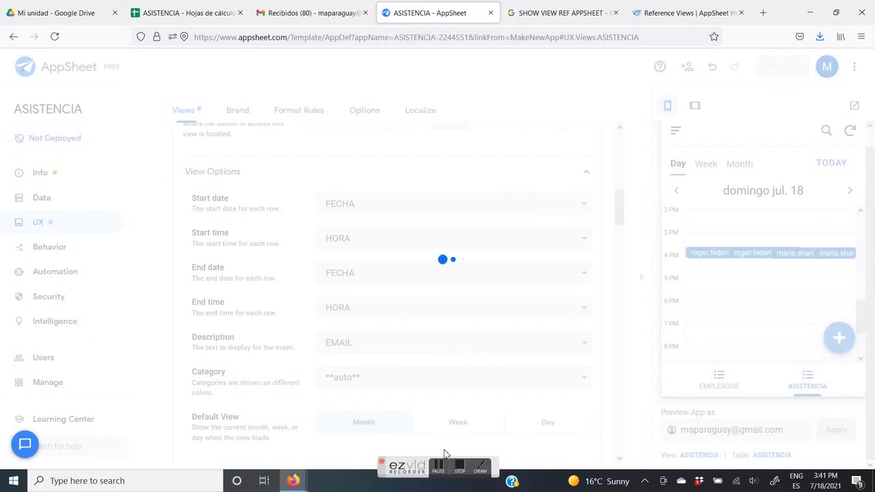